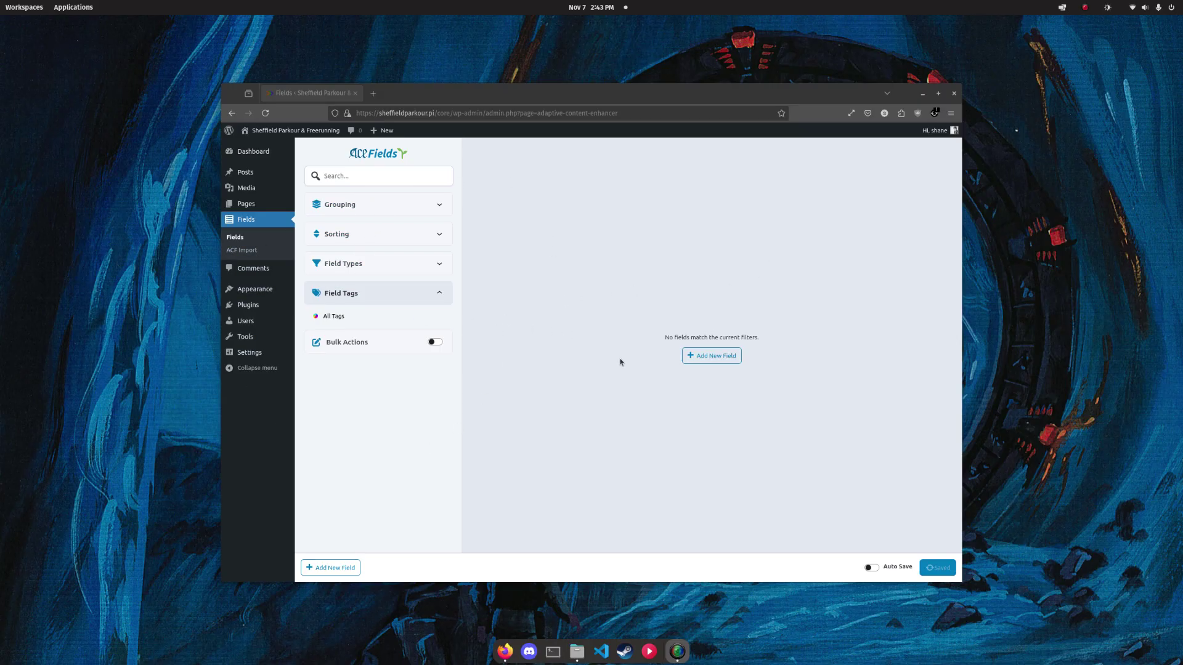
# Step: Start a new field titled 'Spot Condition' and make it a Select field
pyautogui.click(729, 356)
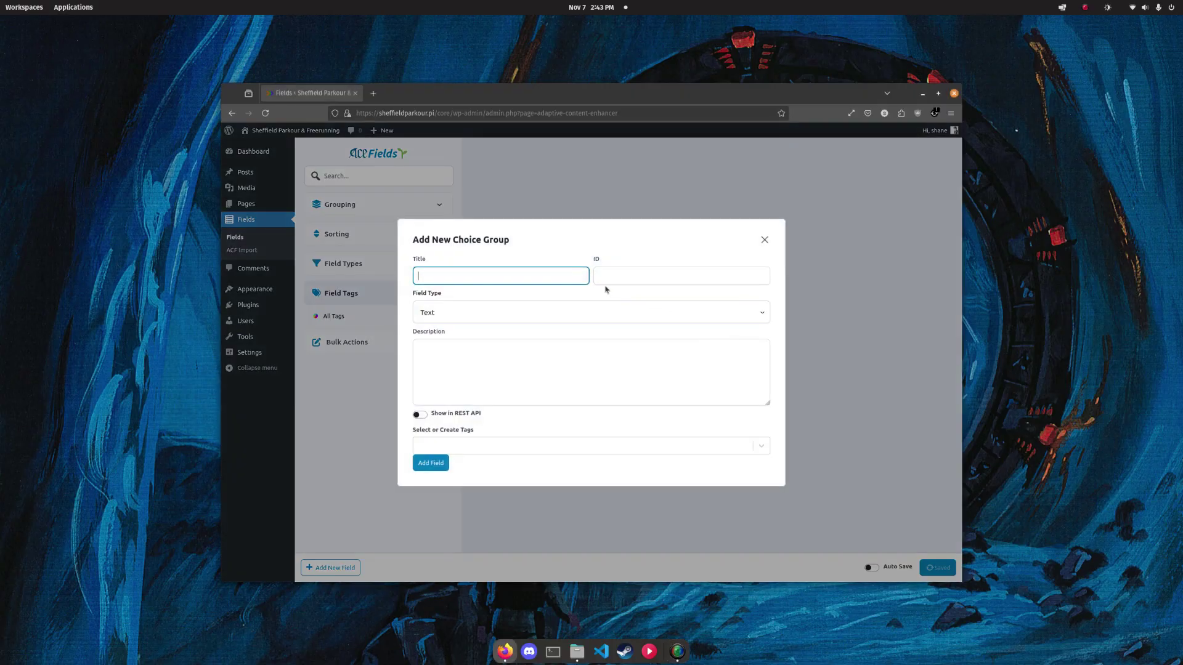
pyautogui.write('Spot Condition')
pyautogui.click(556, 310)
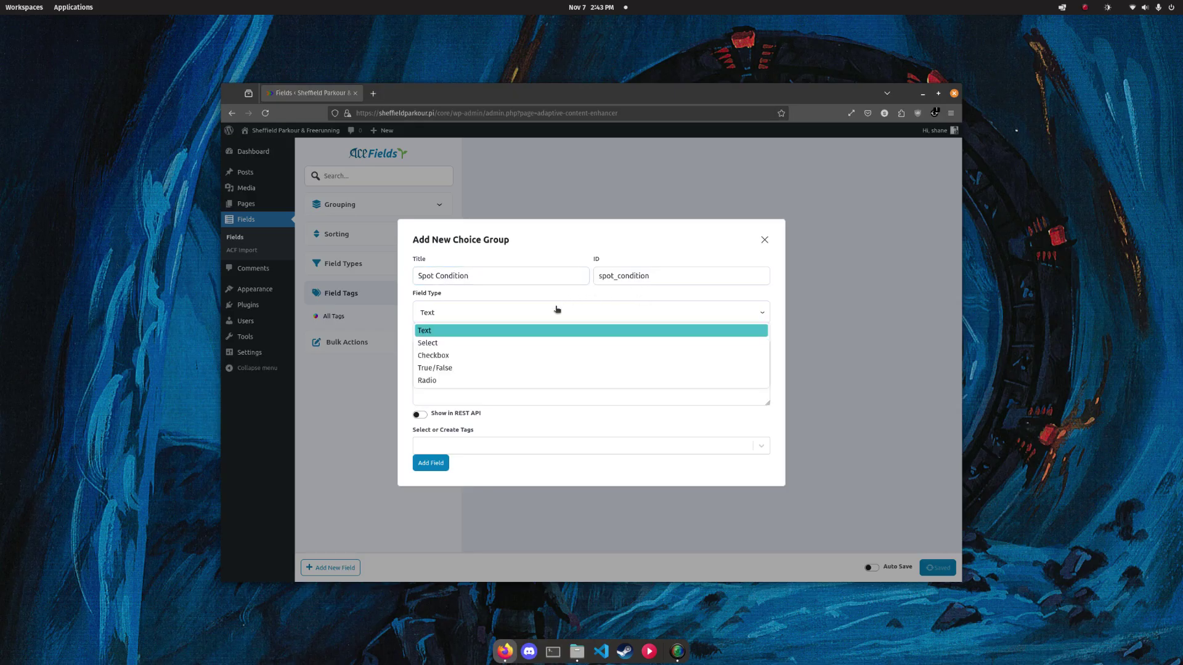
pyautogui.click(485, 343)
# Step: Add five option rows to the Spot Condition select
pyautogui.click(473, 459)
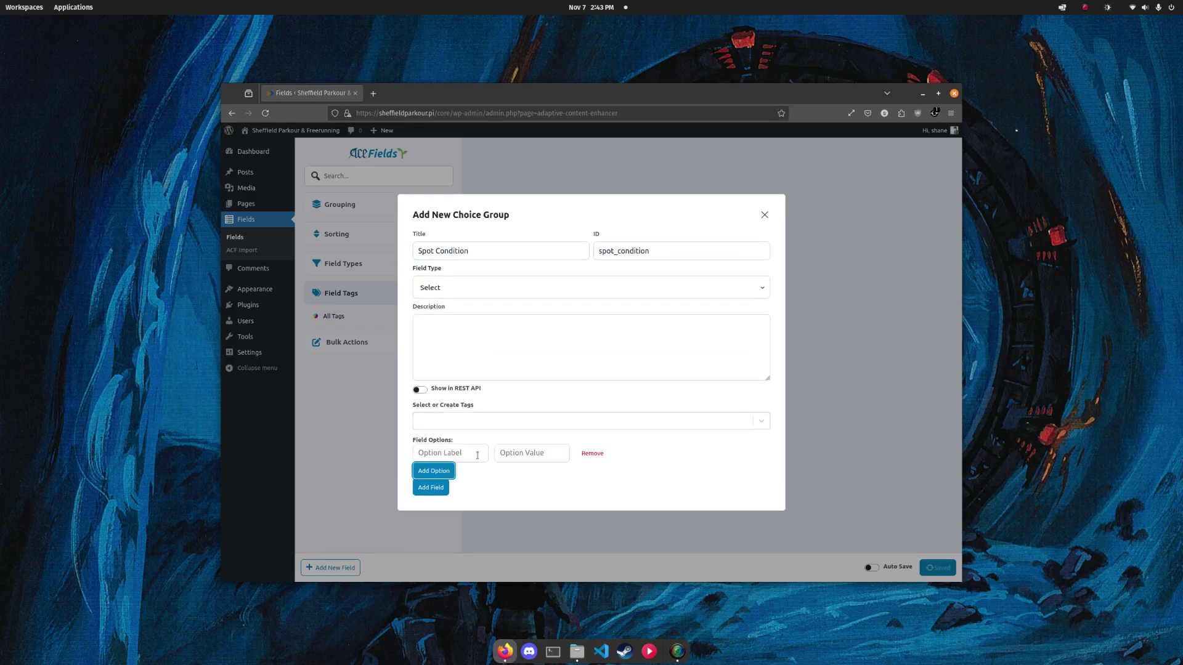
pyautogui.click(438, 472)
pyautogui.click(440, 488)
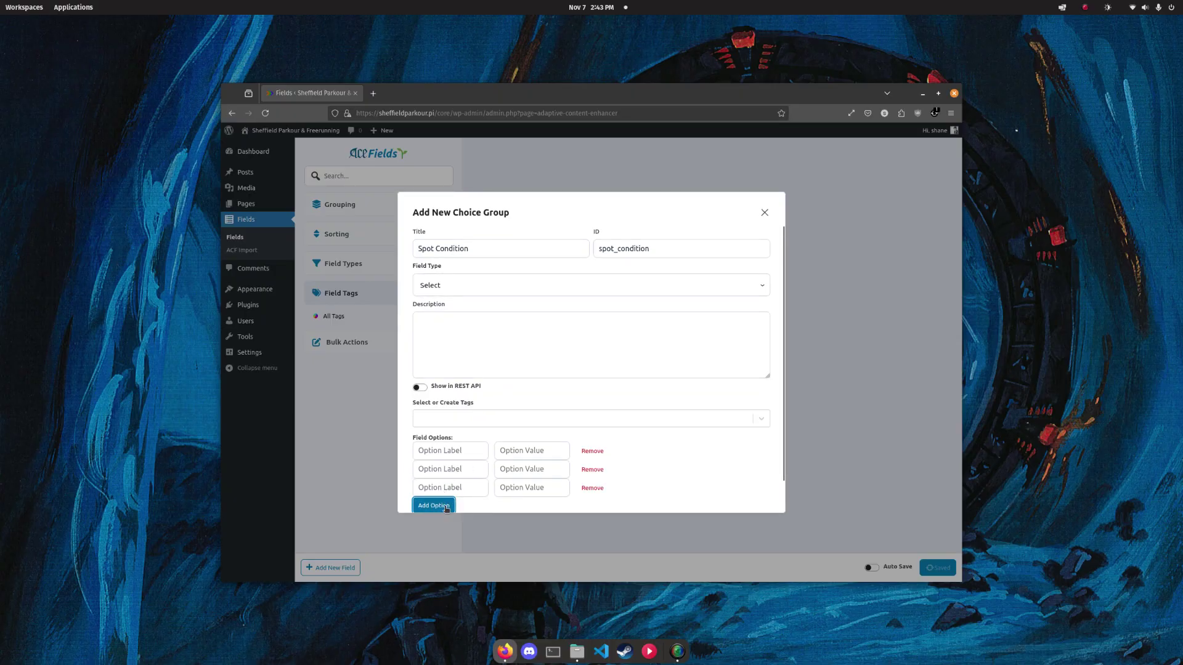
pyautogui.click(447, 509)
pyautogui.scroll(-1, 471, 454)
pyautogui.click(434, 473)
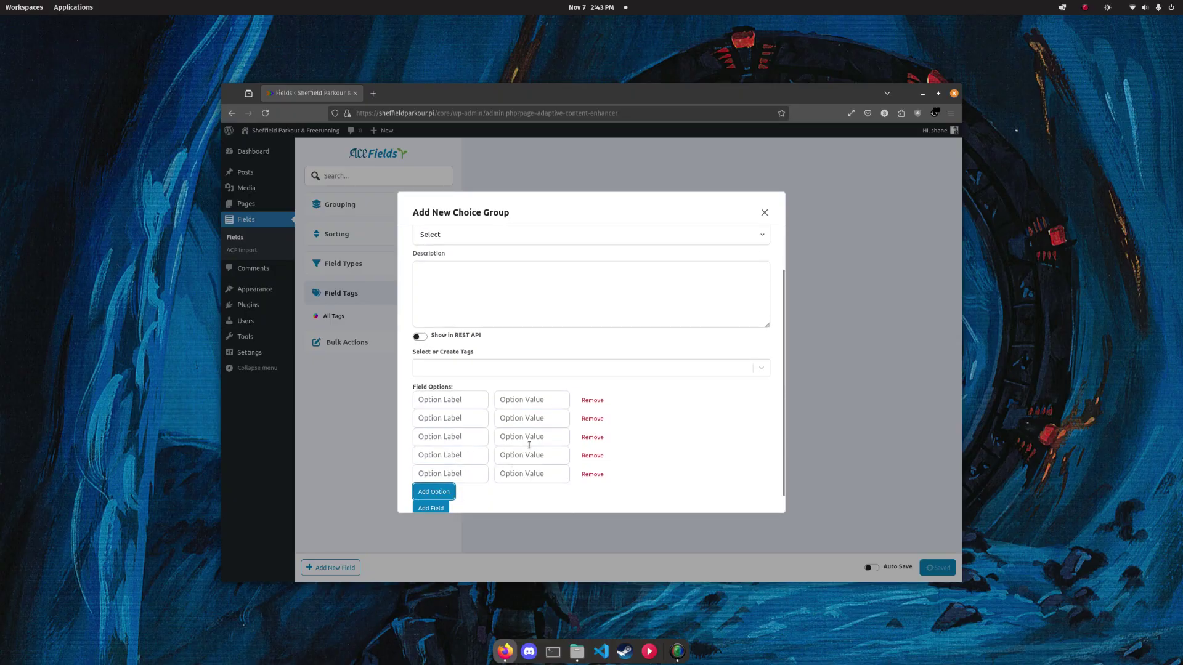
# Step: Label the five options 1 through 5, valued one through five
pyautogui.click(480, 398)
pyautogui.write('1')
pyautogui.press('Tab')
pyautogui.write('2')
pyautogui.press('Tab')
pyautogui.write('3')
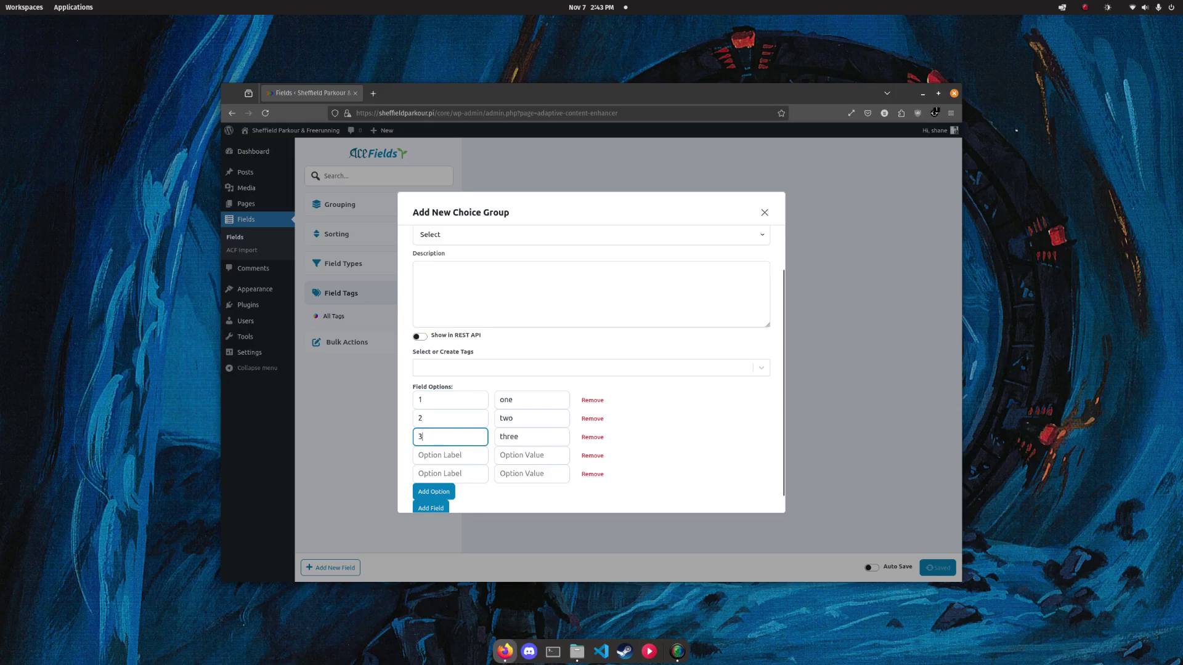
pyautogui.press('Tab')
pyautogui.write('4')
pyautogui.press('Tab')
pyautogui.write('5')
pyautogui.scroll(-1, 507, 334)
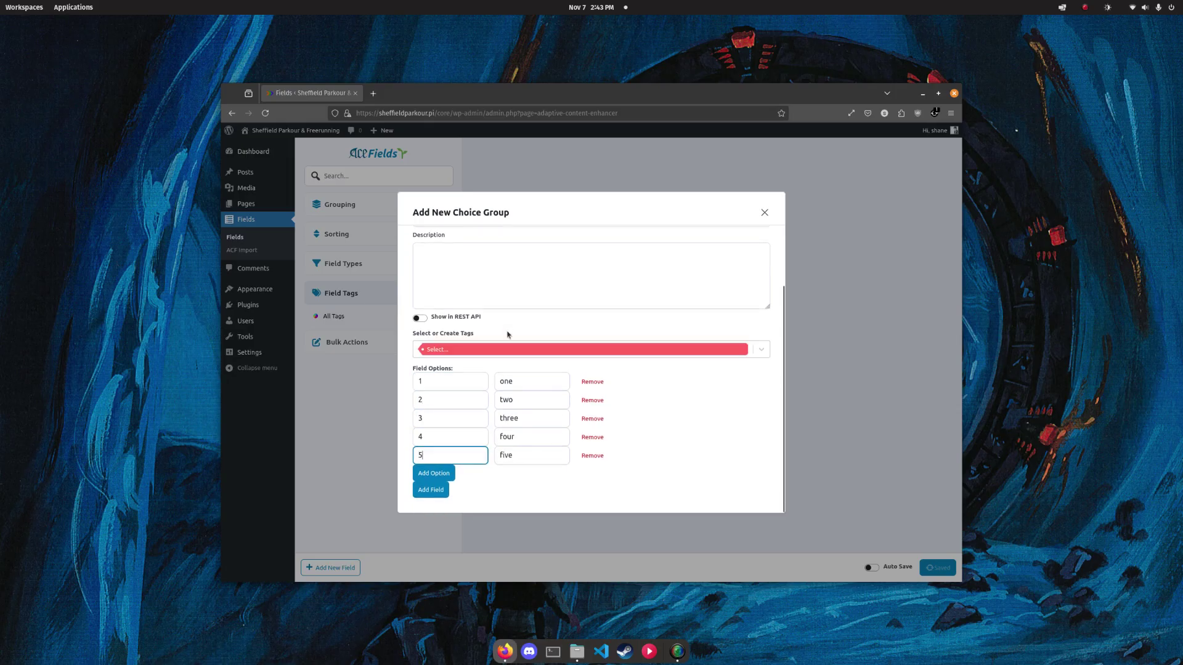
pyautogui.click(588, 306)
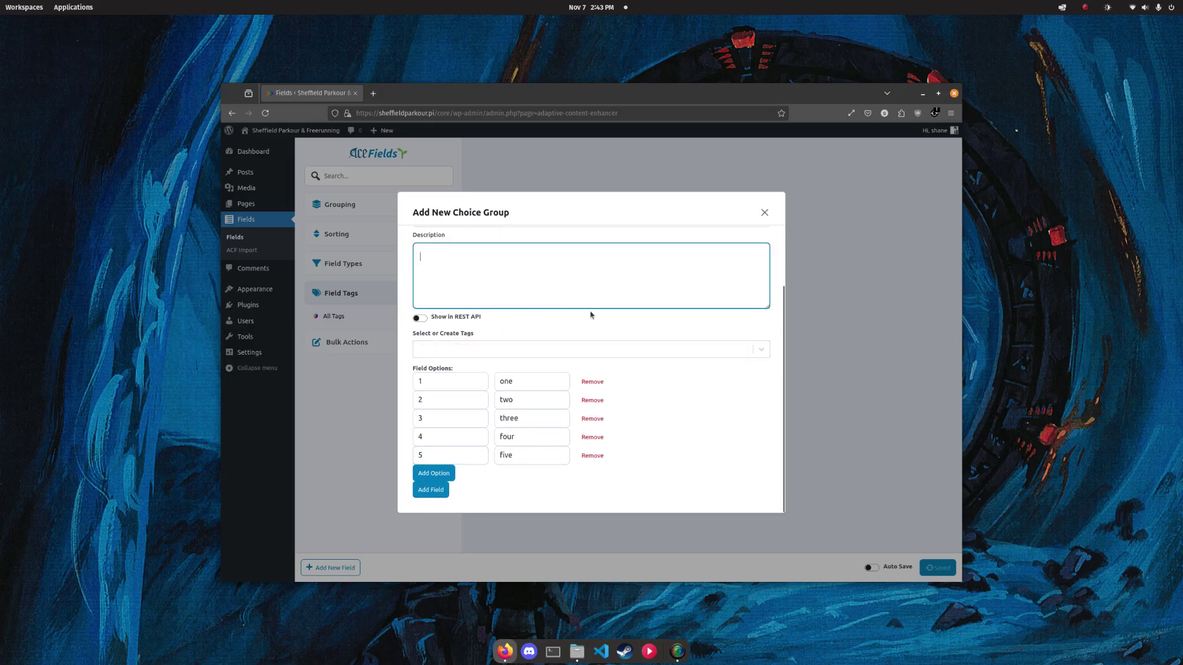
# Step: Create the Spot Condition field, tag it 'spot', and save it
pyautogui.click(431, 490)
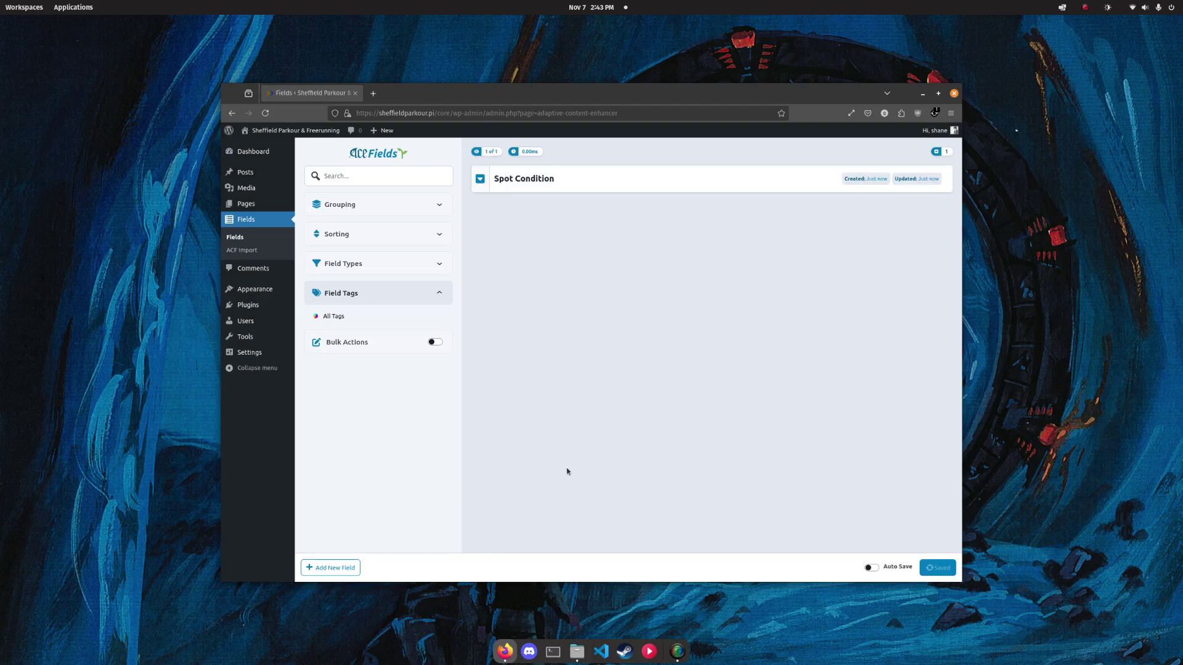
pyautogui.click(682, 177)
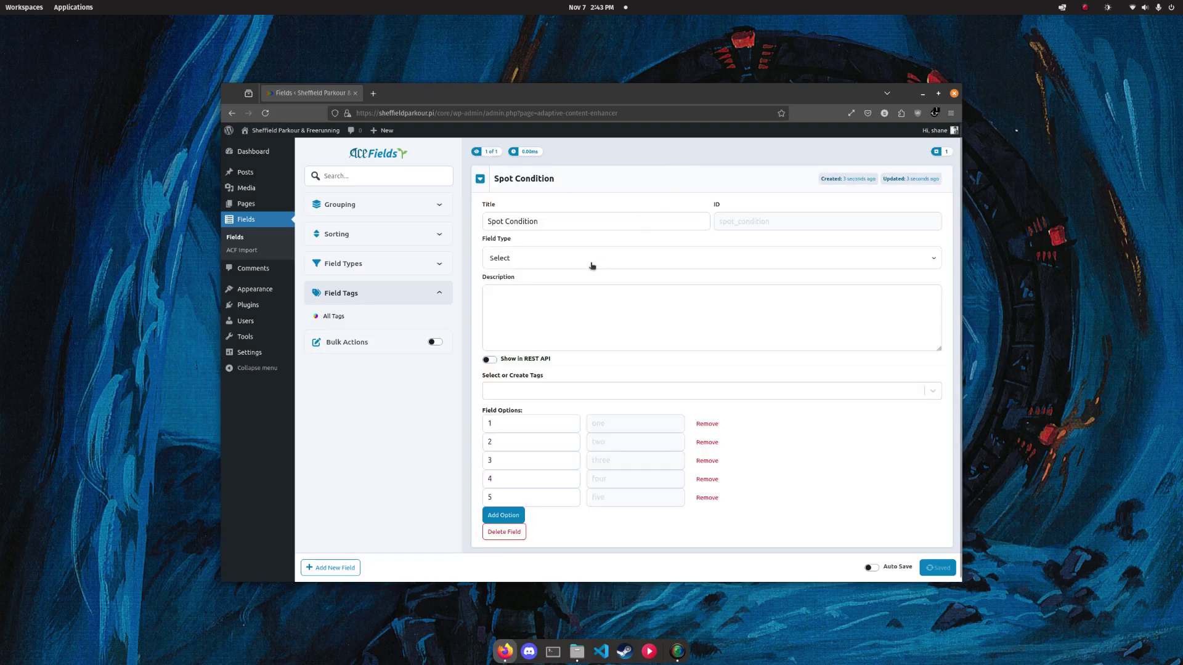
pyautogui.click(514, 392)
pyautogui.write('spot')
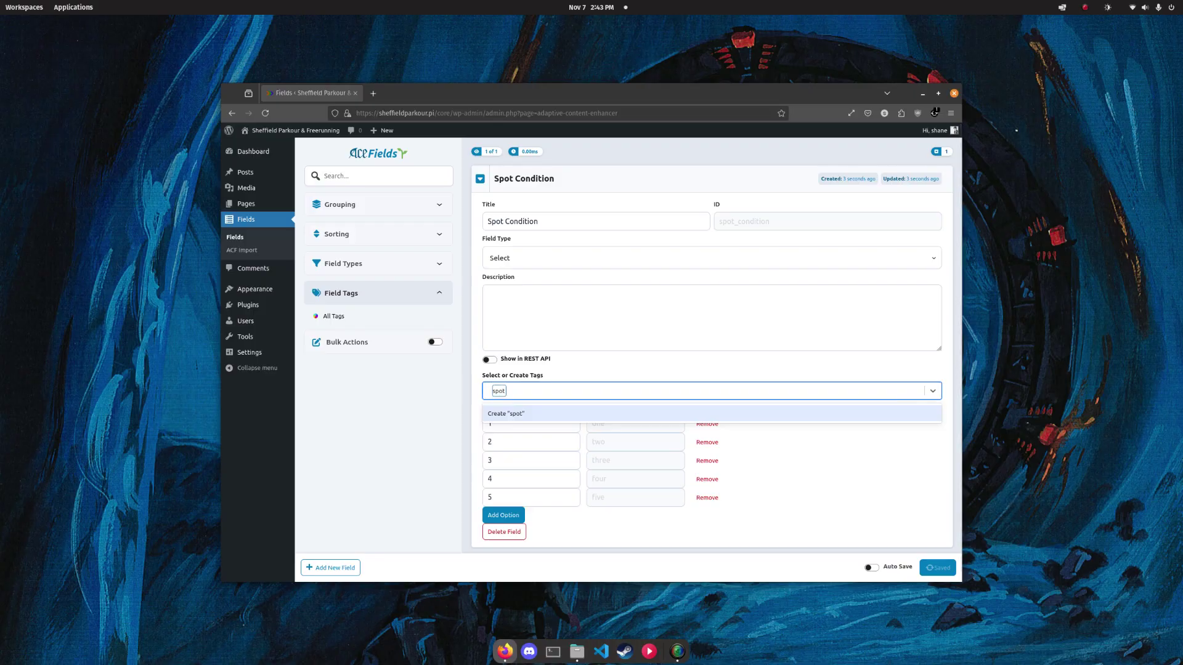
pyautogui.press('Return')
pyautogui.click(928, 568)
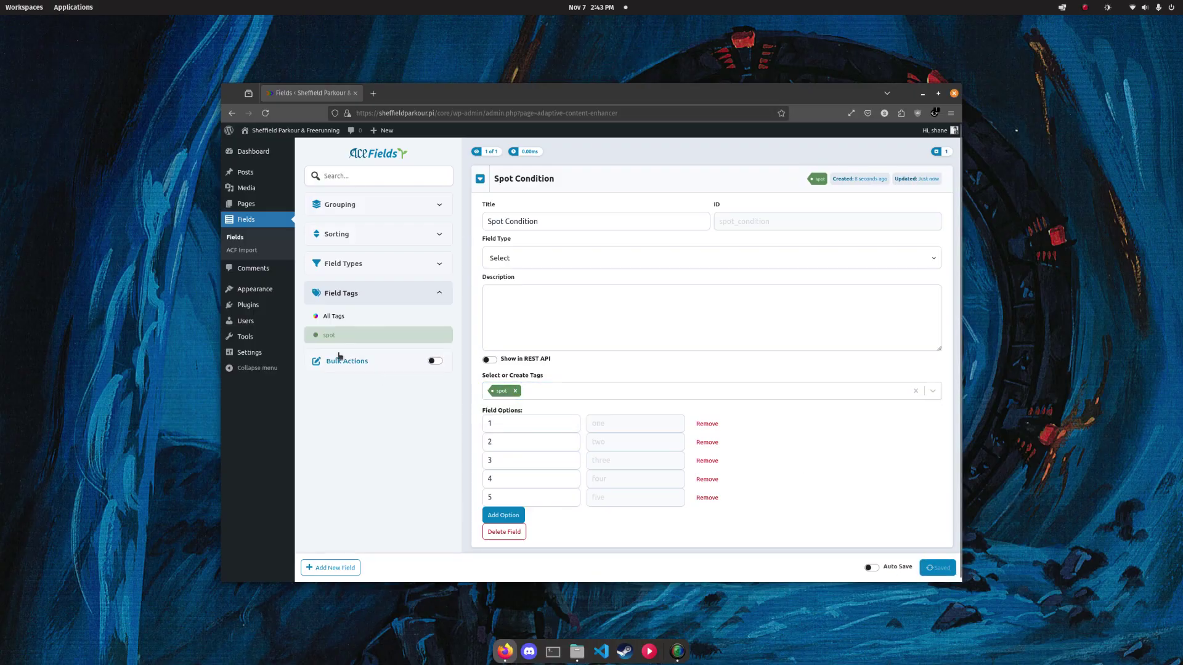
# Step: Set the spot tag's colour to bright green #04FF04, then show fields from all tags
pyautogui.click(442, 335)
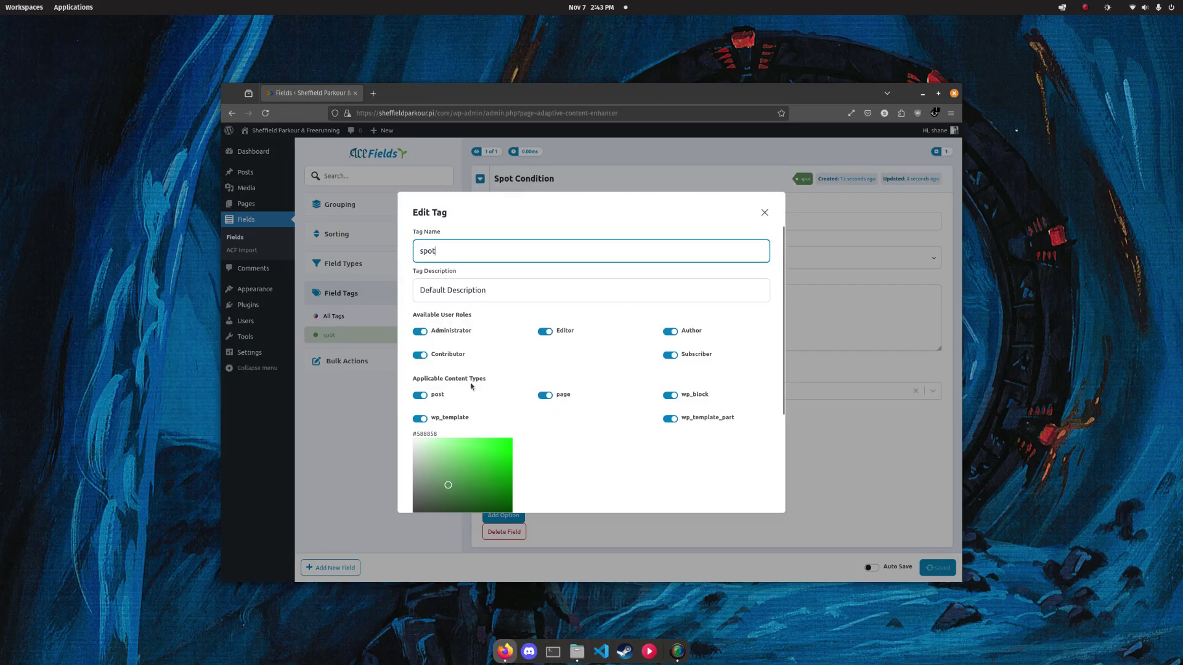
pyautogui.scroll(-3, 612, 333)
pyautogui.moveTo(462, 369); pyautogui.dragTo(510, 302)
pyautogui.click(439, 491)
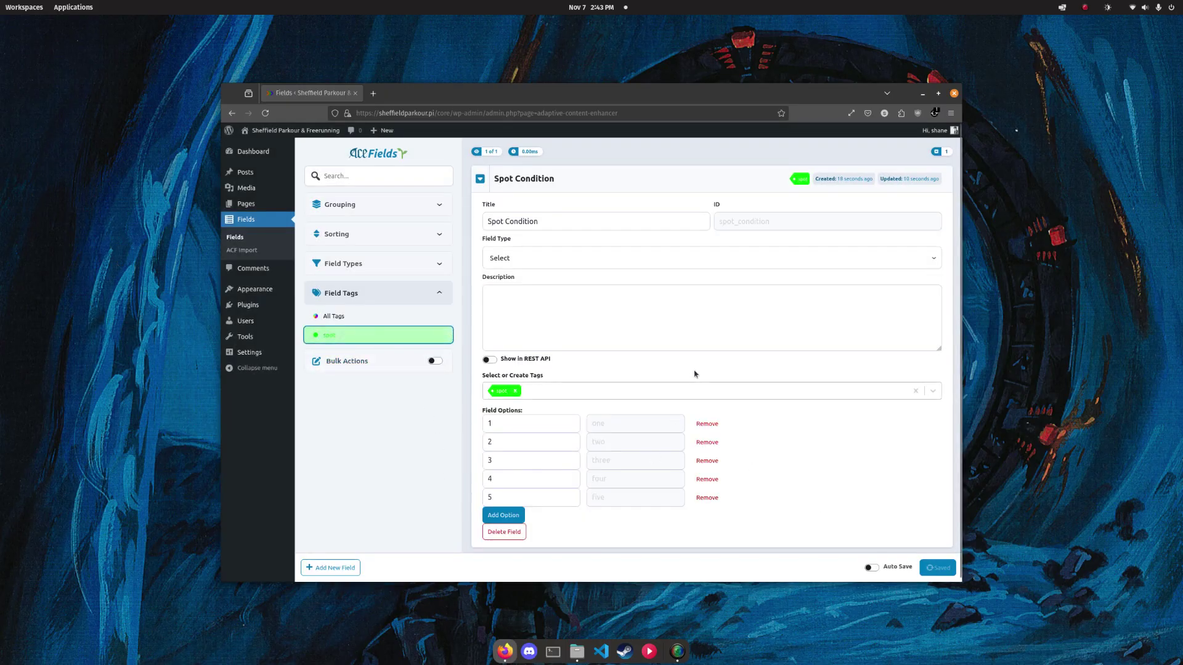
pyautogui.click(372, 333)
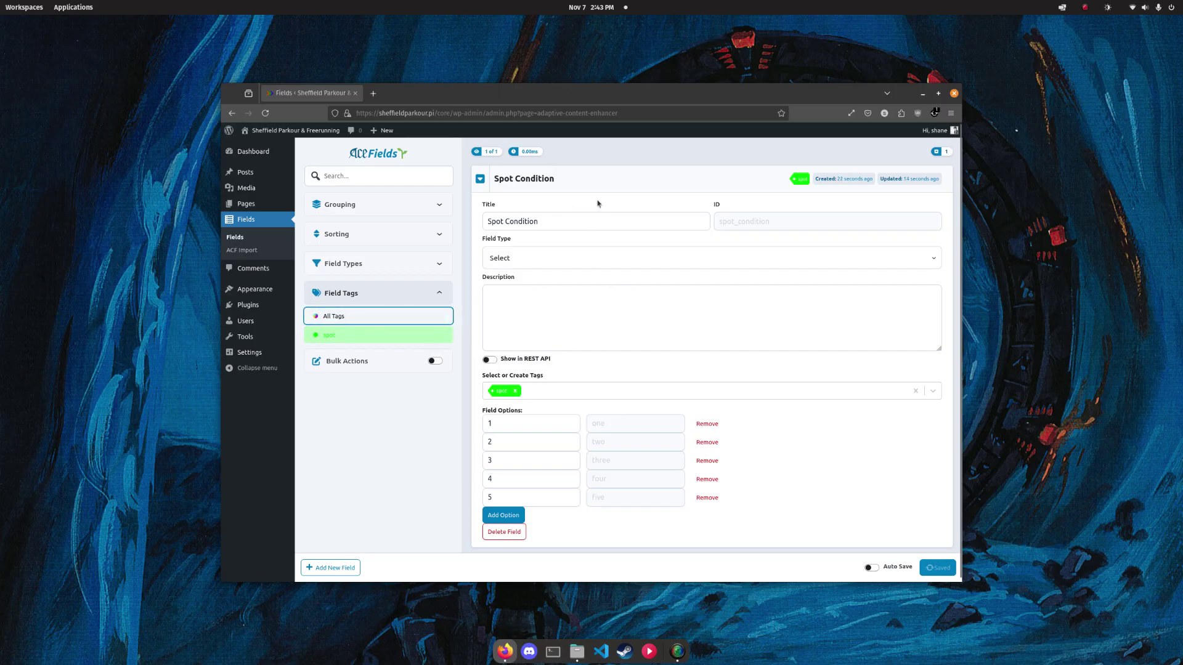
# Step: Collapse Spot Condition and add a Text field named 'Text Field 1'
pyautogui.click(625, 186)
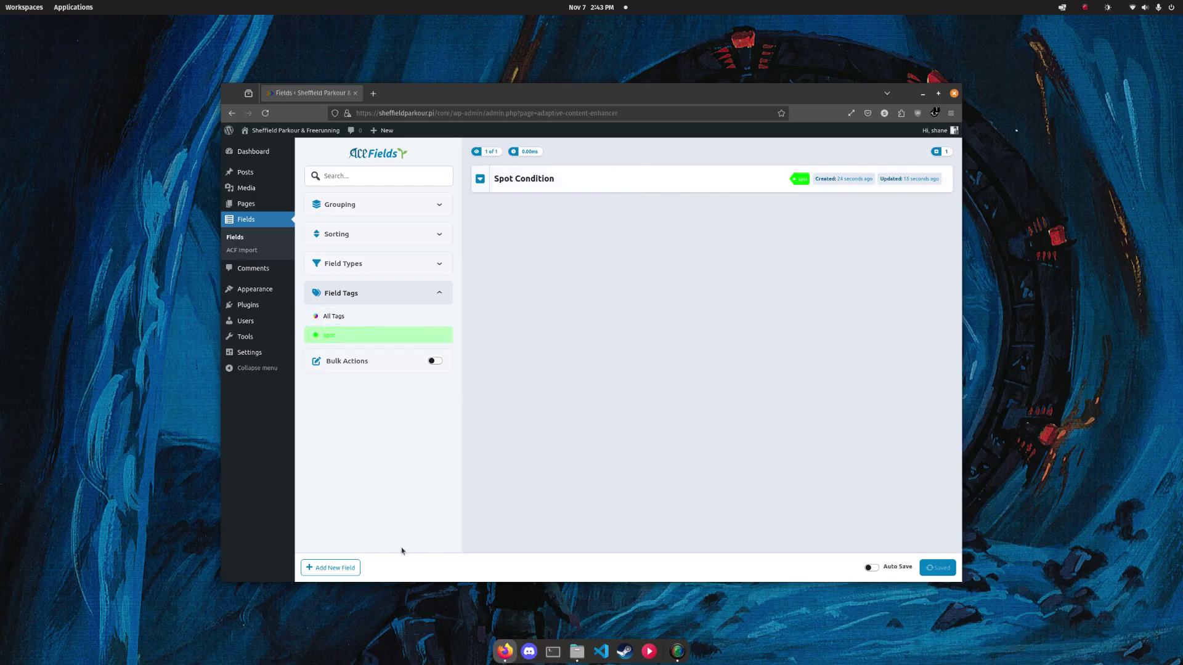
pyautogui.click(345, 567)
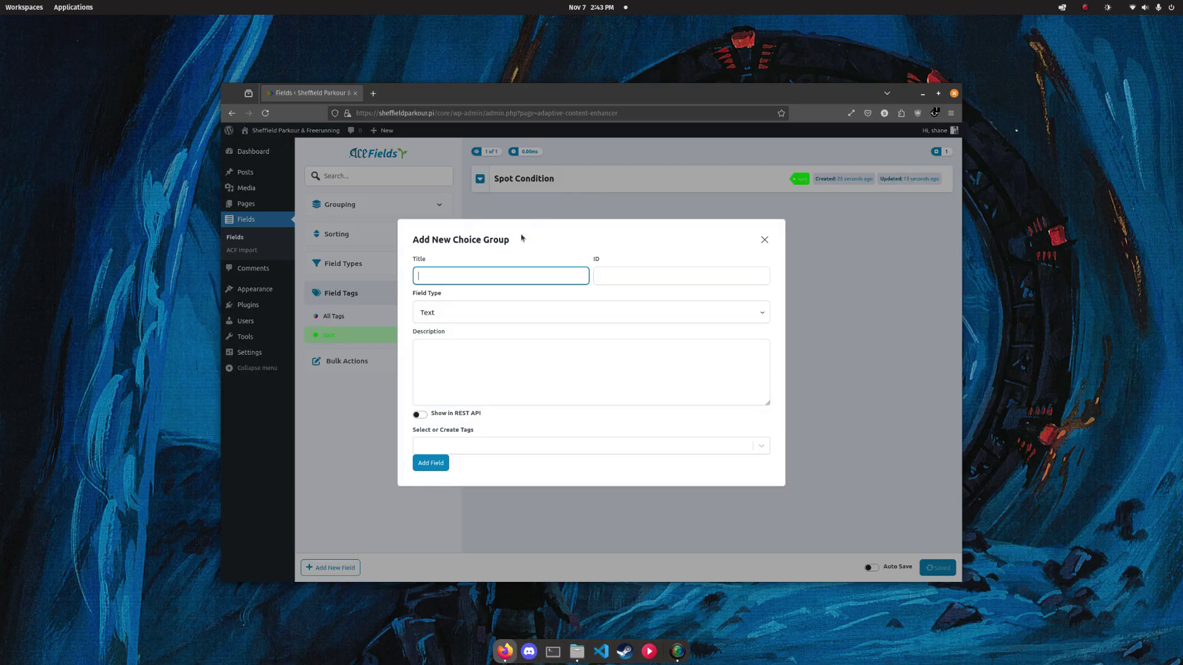
pyautogui.write('Text Field 1')
pyautogui.click(431, 463)
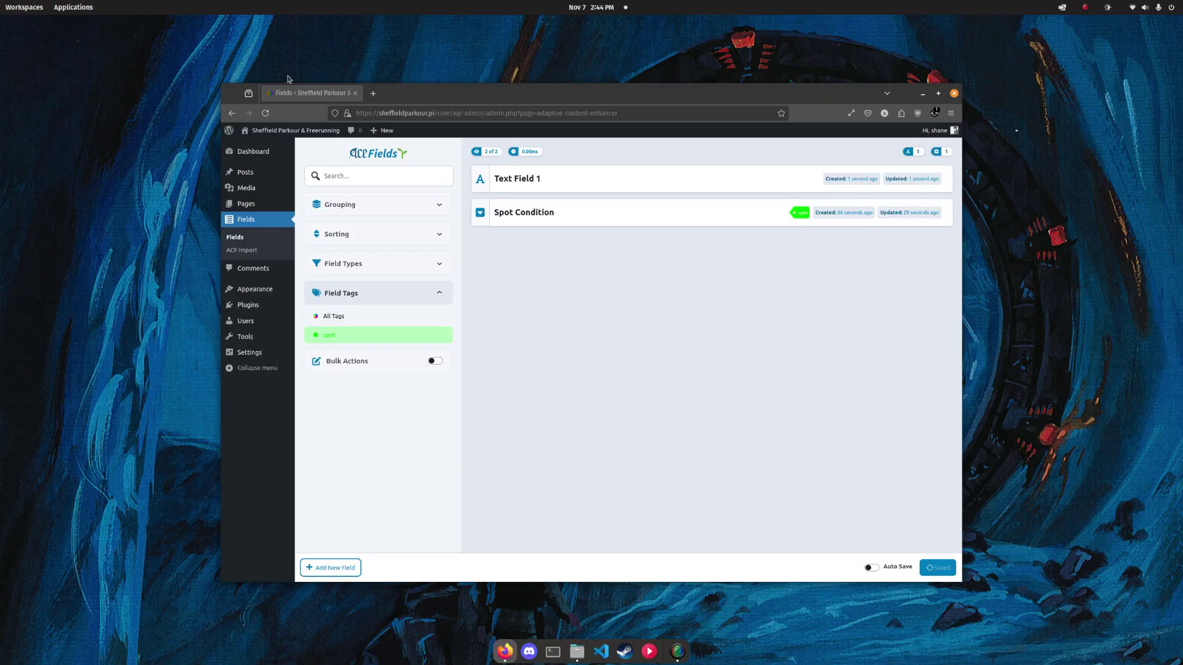
# Step: In The Odeon, insert a Meta Choice block bound to Spot Condition, set to 4
pyautogui.middleClick(245, 172)
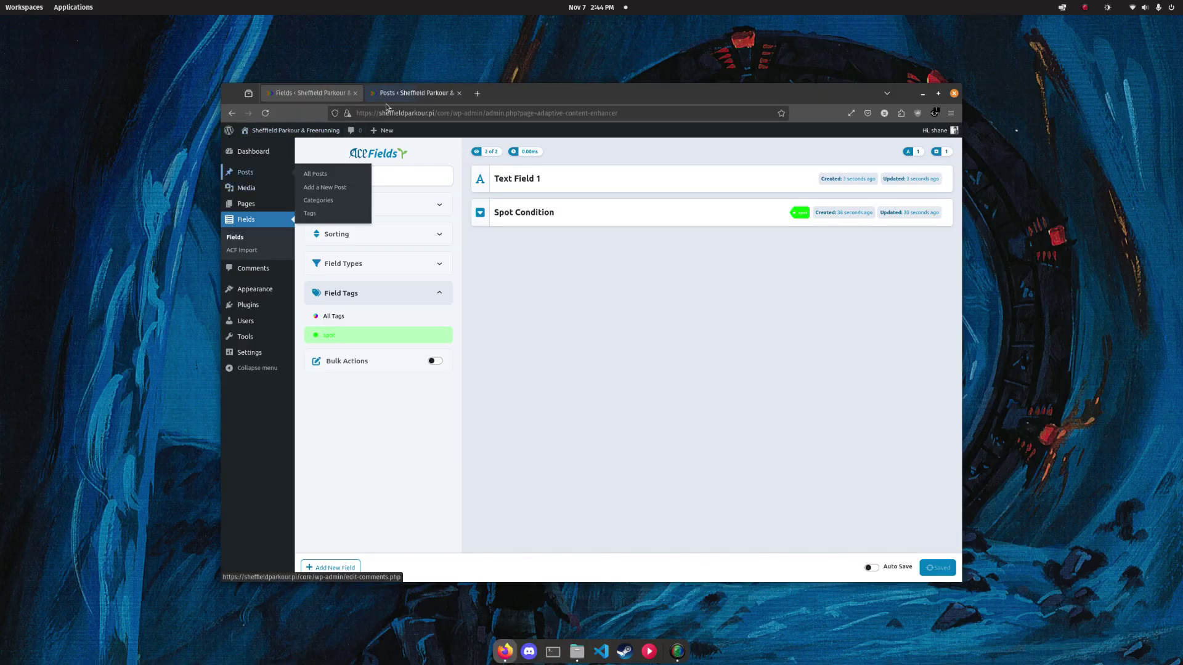
pyautogui.click(414, 93)
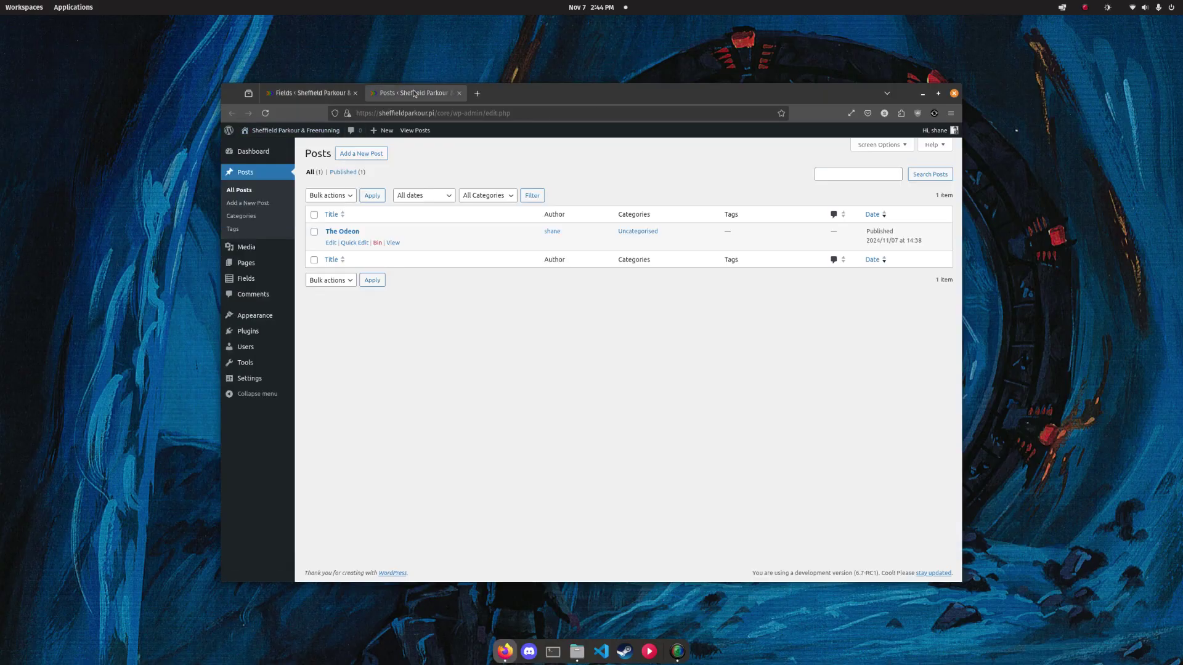
pyautogui.click(331, 243)
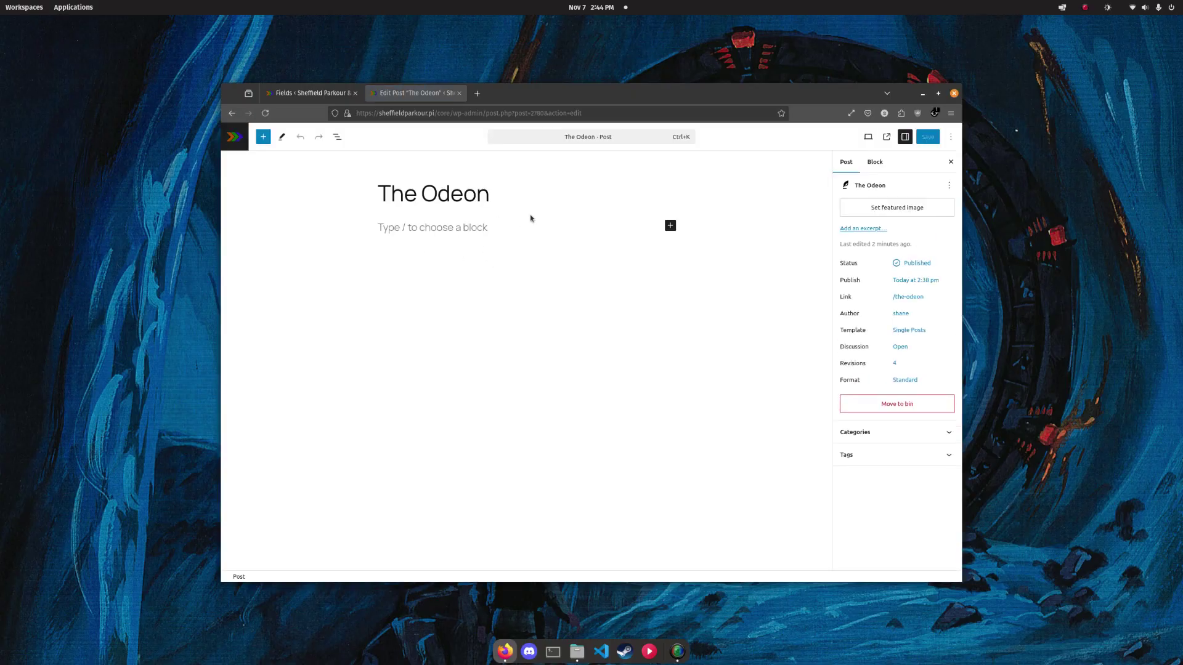
pyautogui.click(671, 226)
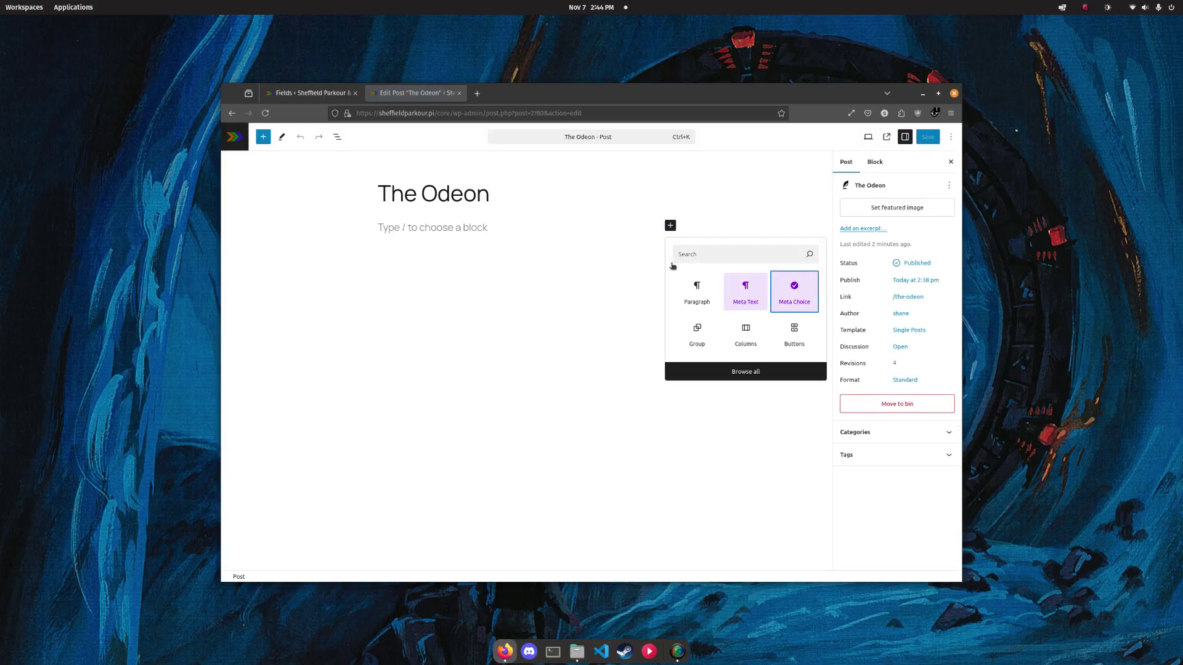
pyautogui.click(794, 290)
pyautogui.click(447, 241)
pyautogui.click(444, 259)
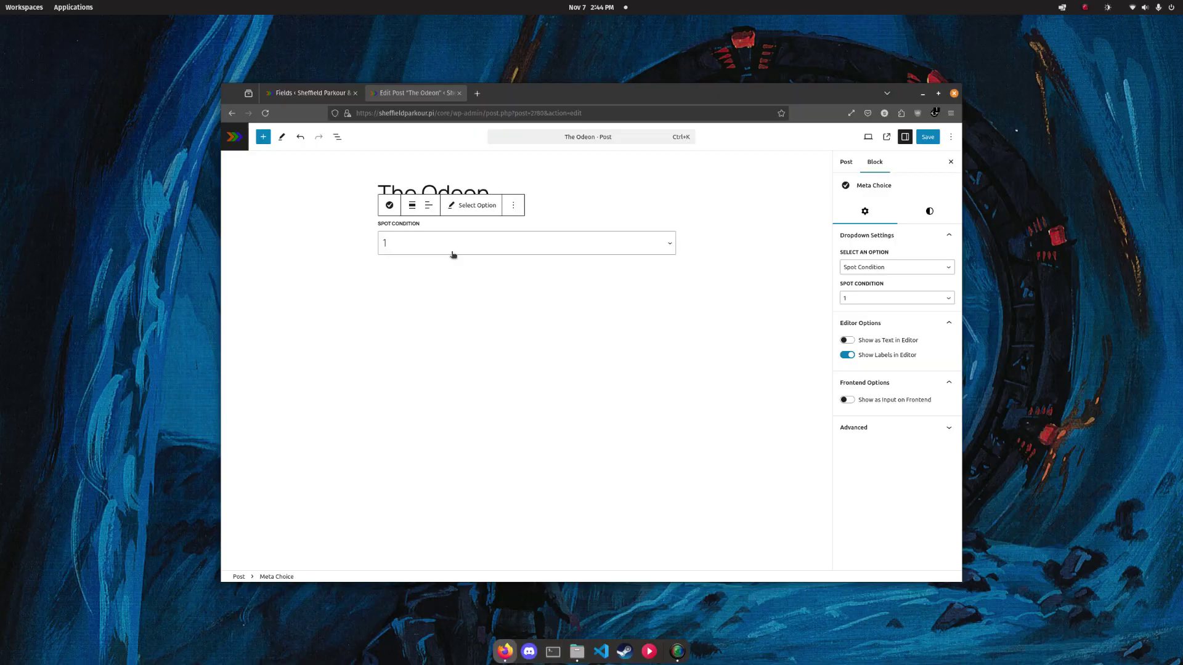
pyautogui.click(454, 243)
pyautogui.click(424, 330)
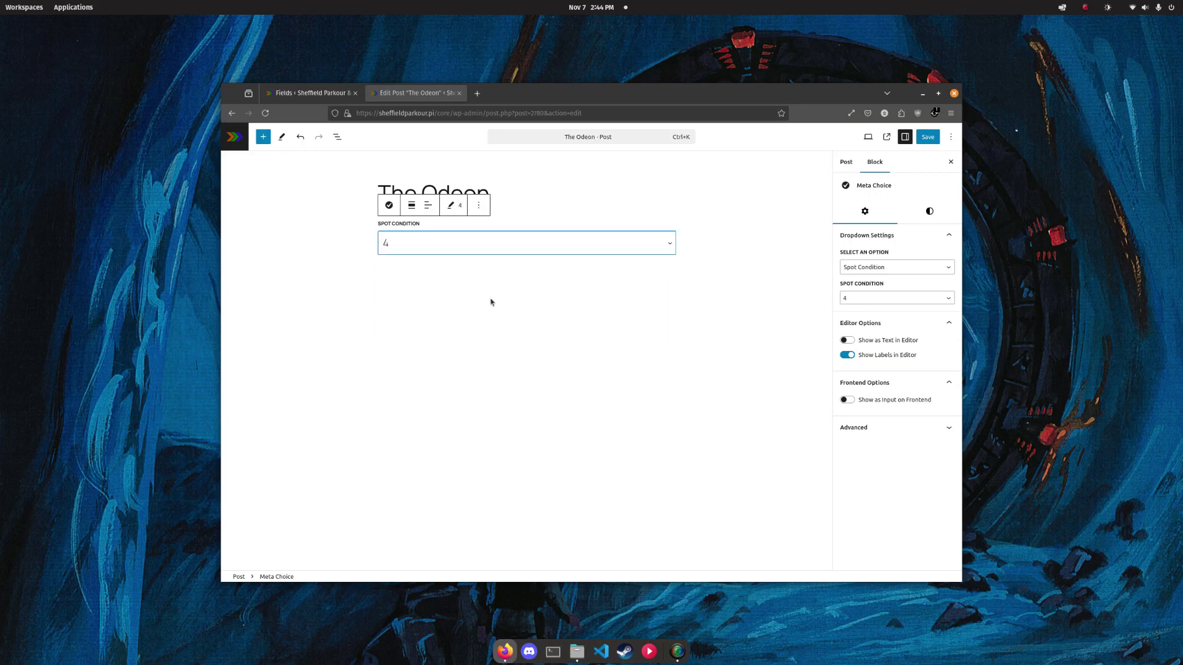
# Step: Add a Meta Text block bound to text_field_one below it and save the post
pyautogui.click(492, 290)
pyautogui.click(670, 269)
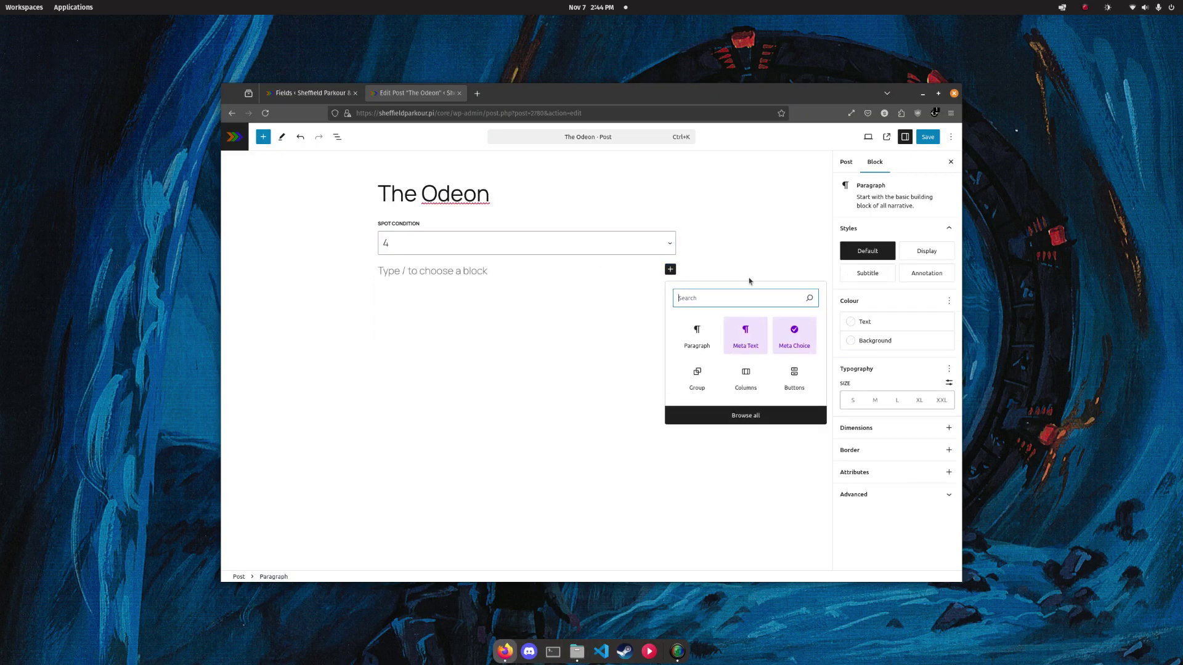
pyautogui.click(751, 341)
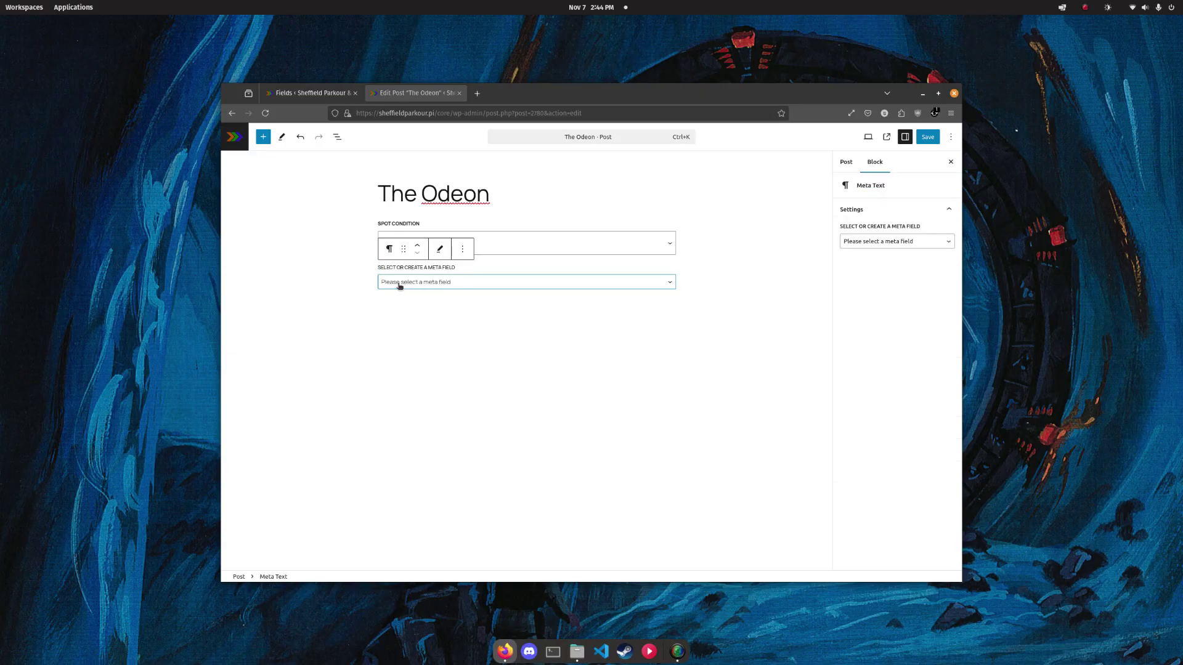
pyautogui.click(399, 285)
pyautogui.click(420, 304)
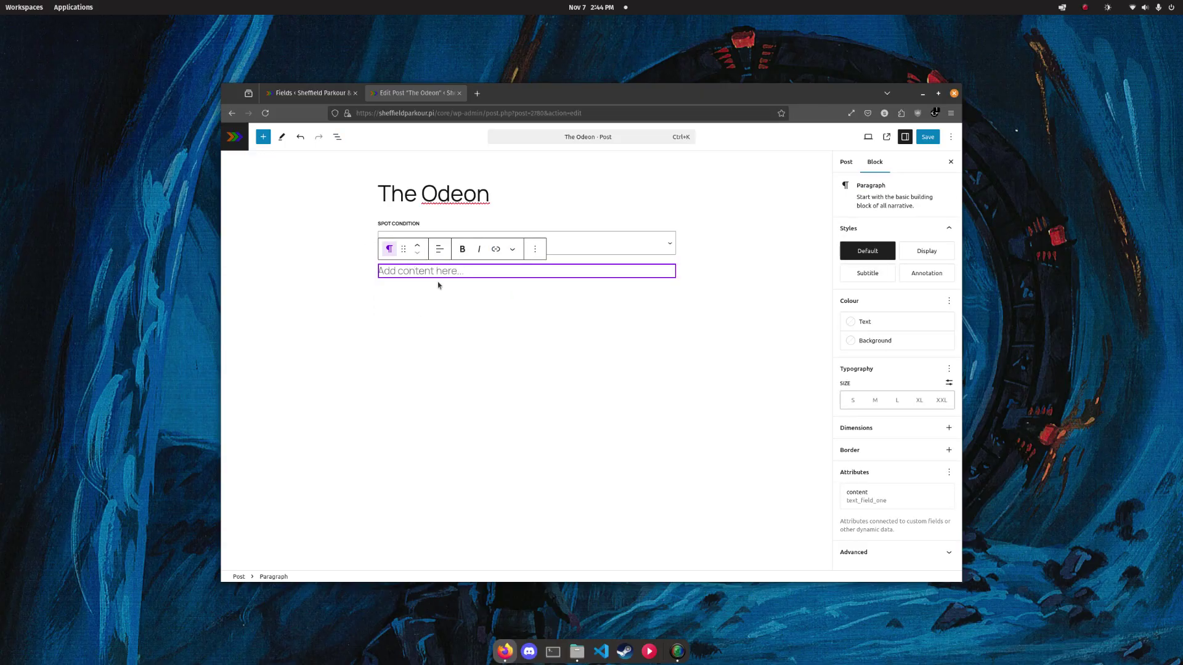
pyautogui.hotkey('ctrl', 's')
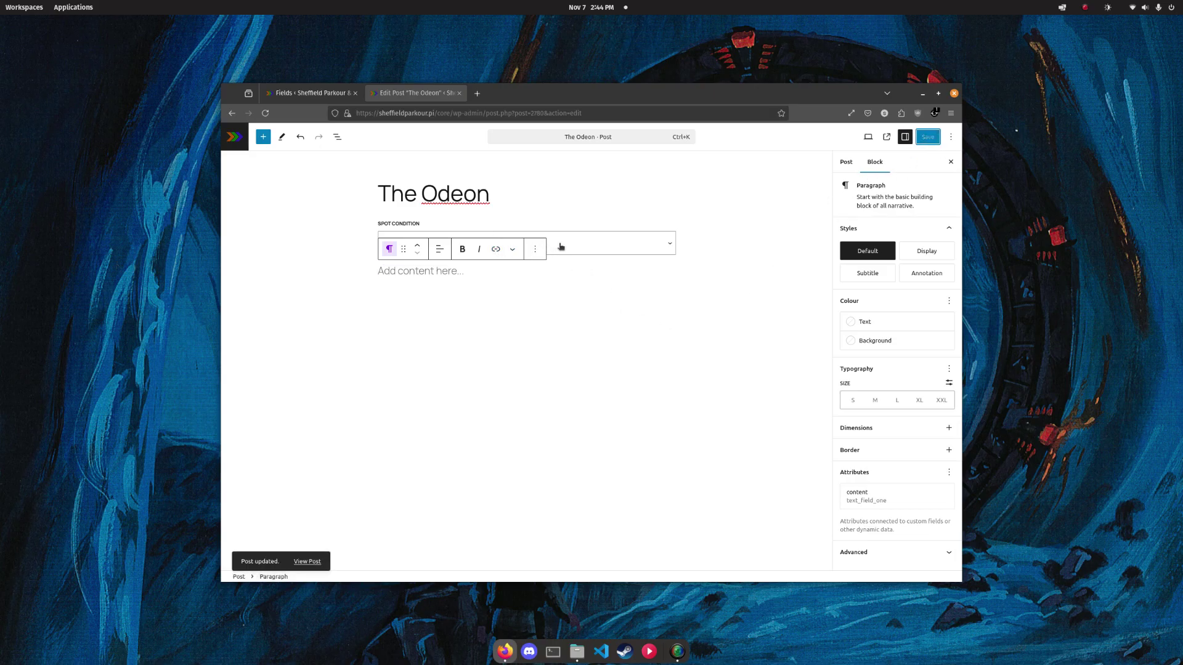
pyautogui.click(383, 312)
# Step: Give Text Field 1 the description 'Description...' and save the field
pyautogui.click(302, 93)
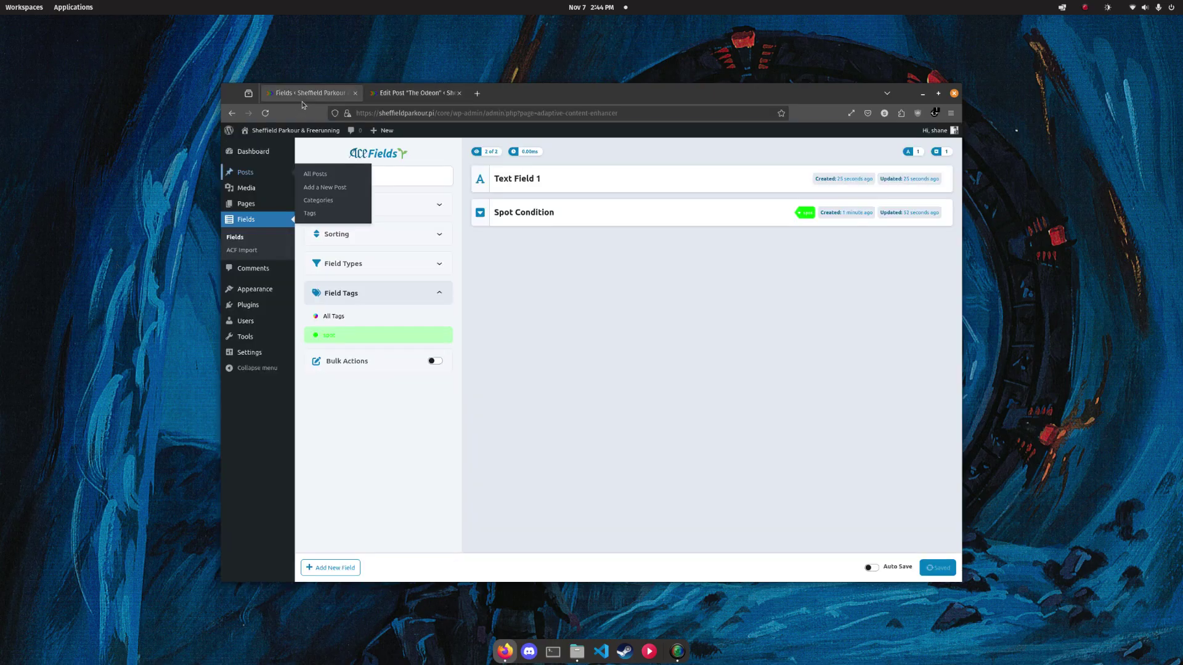
pyautogui.click(616, 178)
pyautogui.click(560, 292)
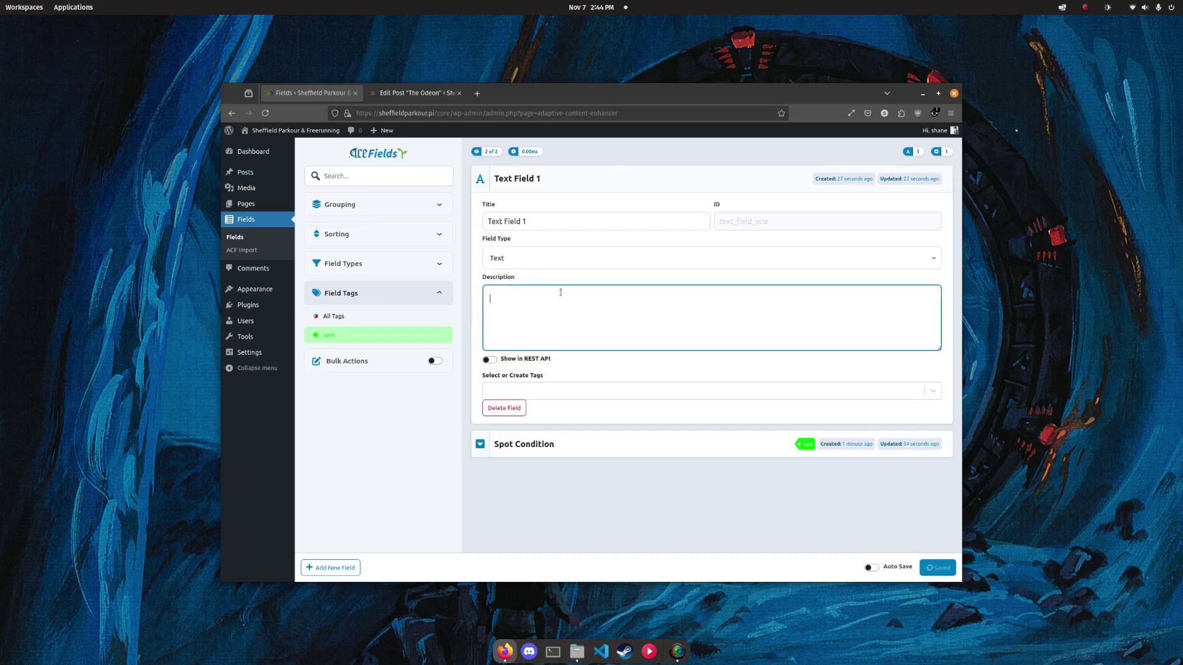
pyautogui.write('Description...')
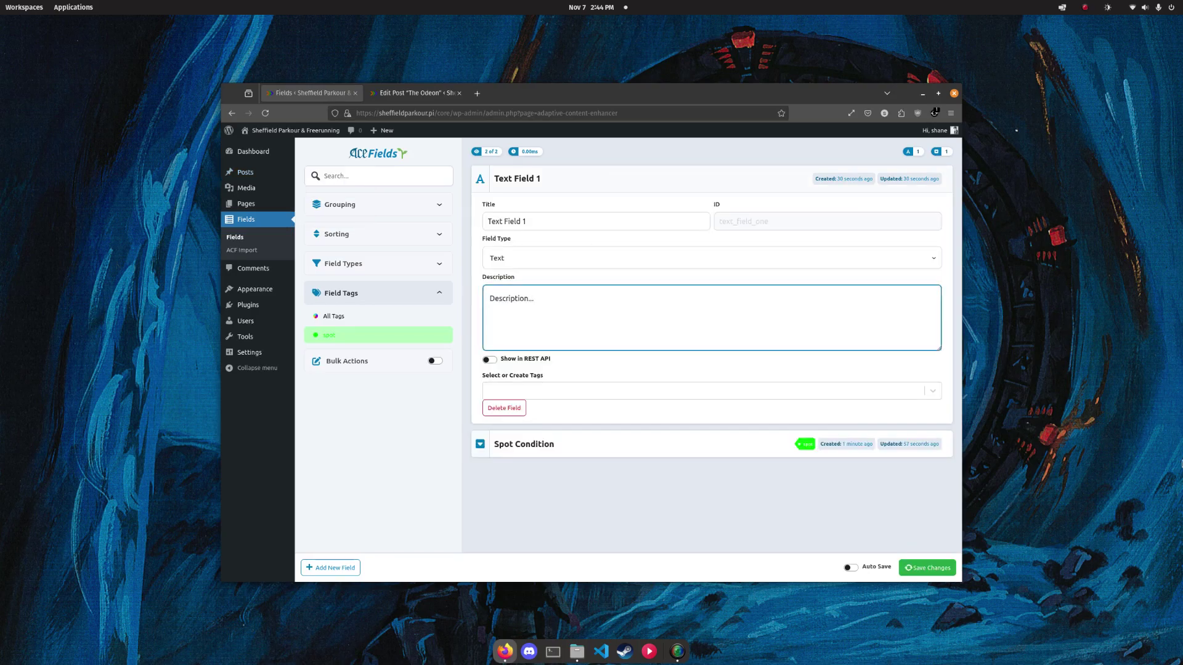
pyautogui.click(927, 568)
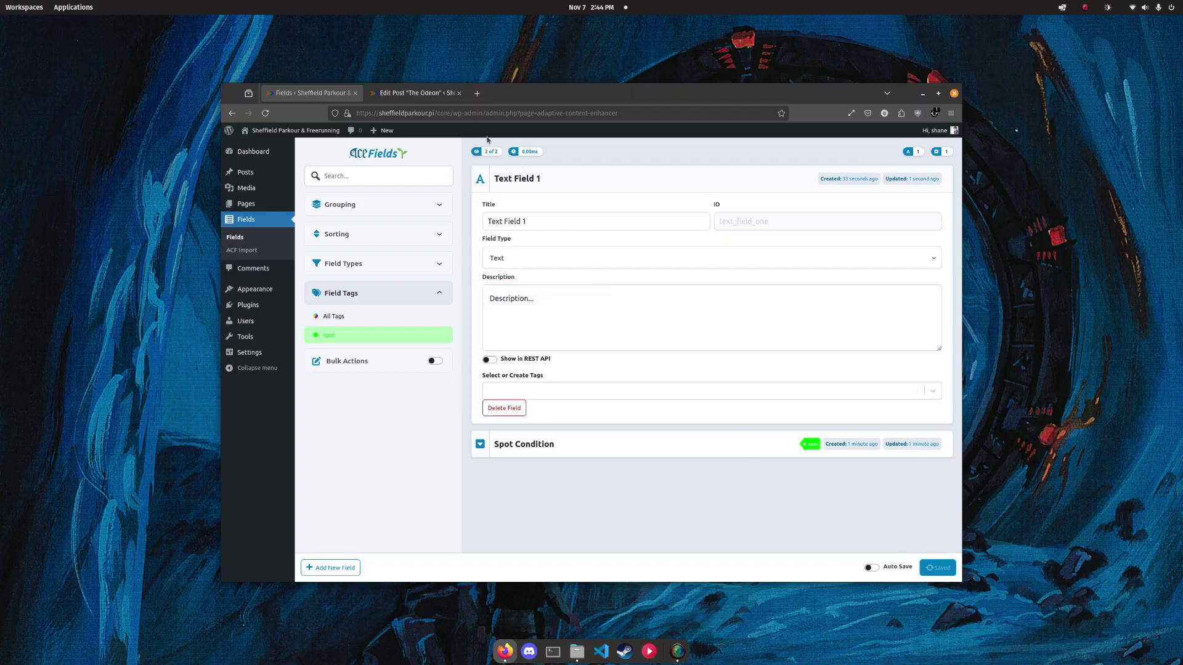
# Step: Reload The Odeon's editor, select the Description text block, and open List View
pyautogui.click(428, 97)
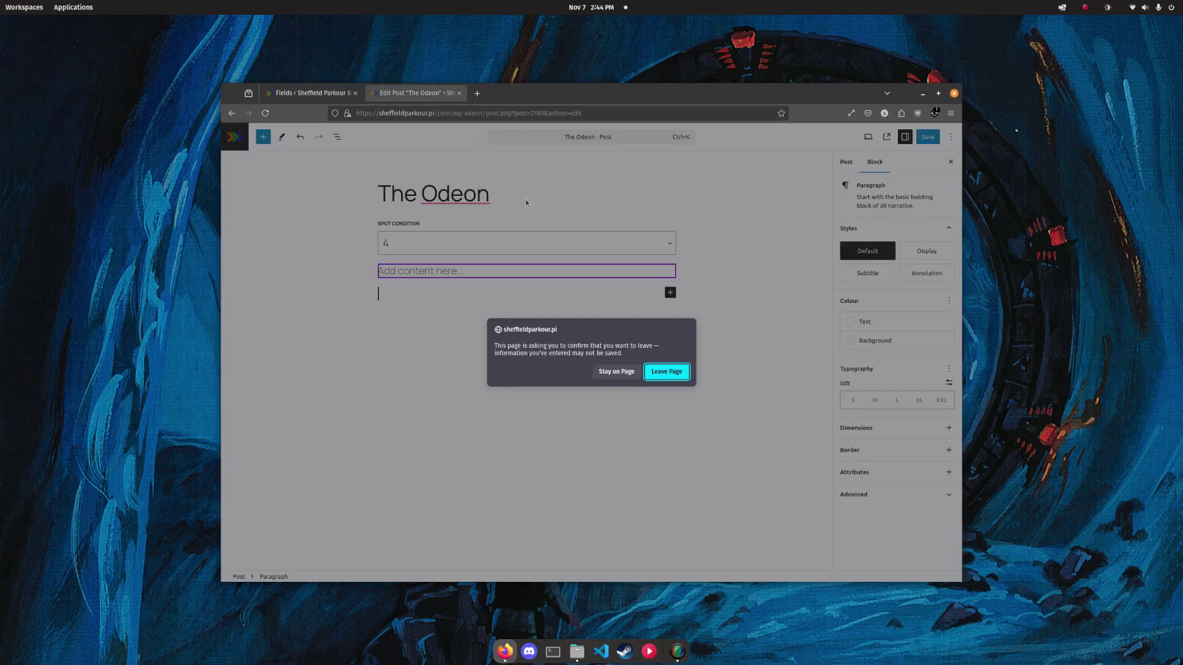
pyautogui.click(671, 373)
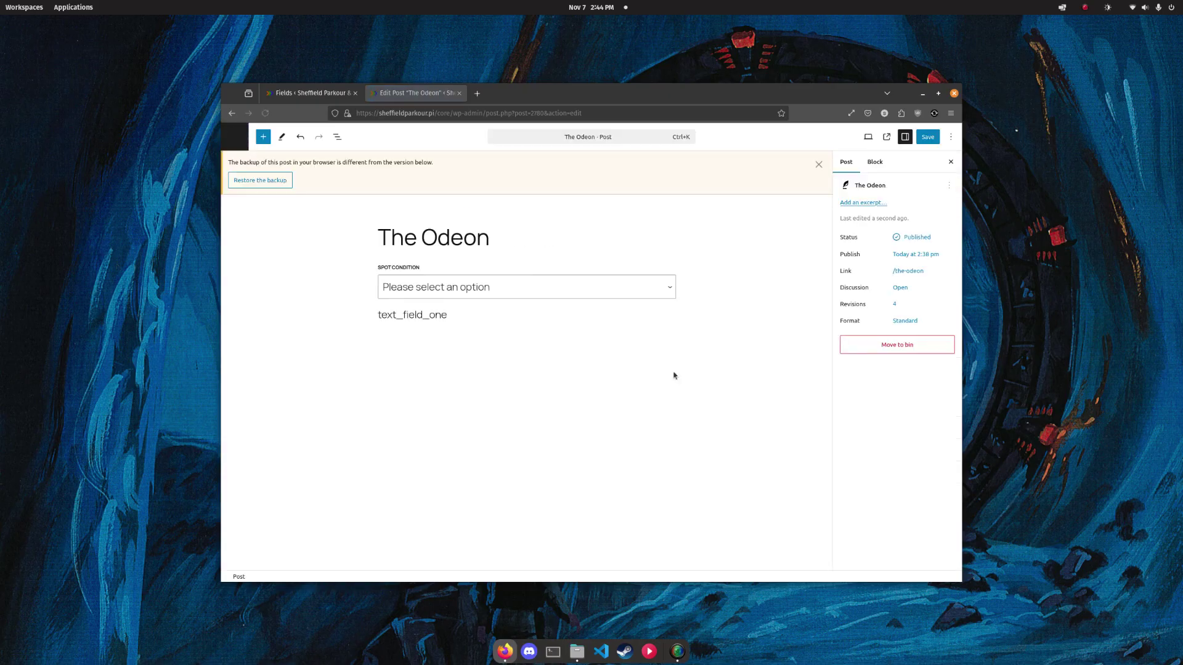
pyautogui.click(441, 319)
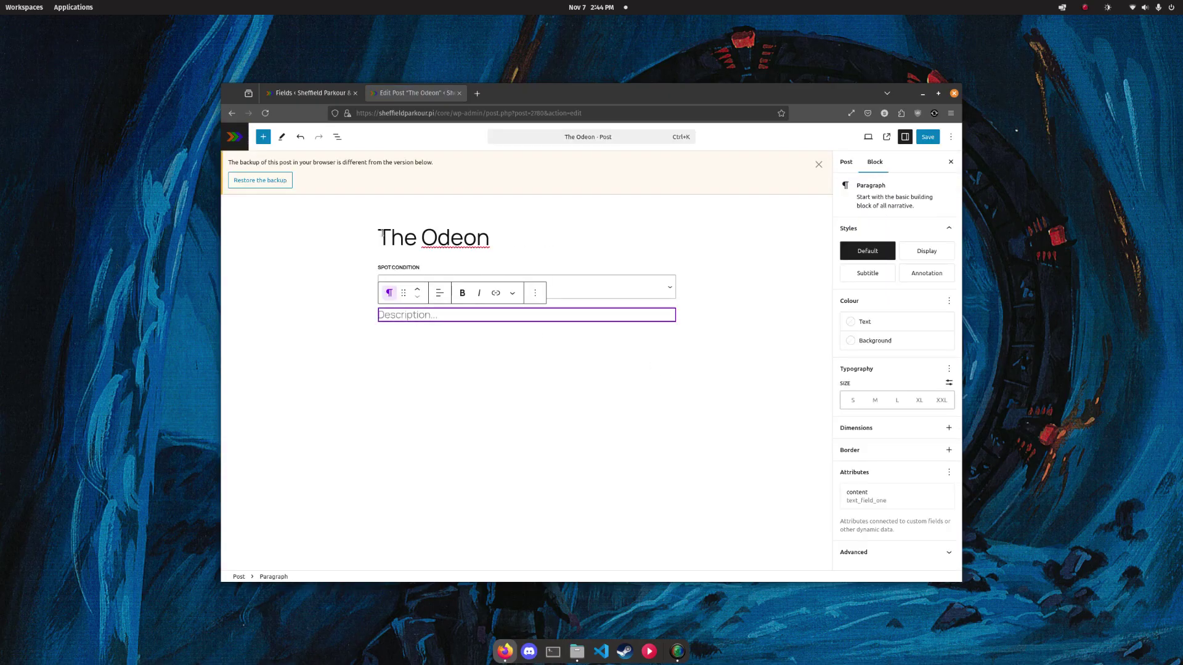
pyautogui.click(337, 137)
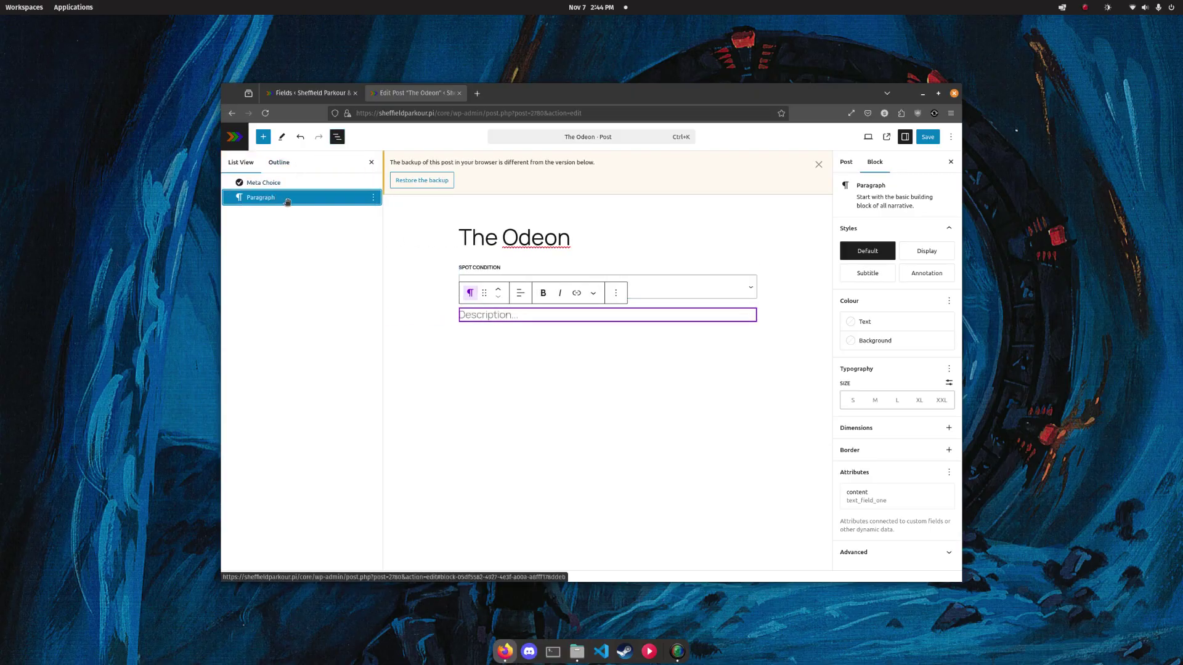
# Step: Check the text block's field, add an empty paragraph below, and select Spot Condition
pyautogui.click(866, 501)
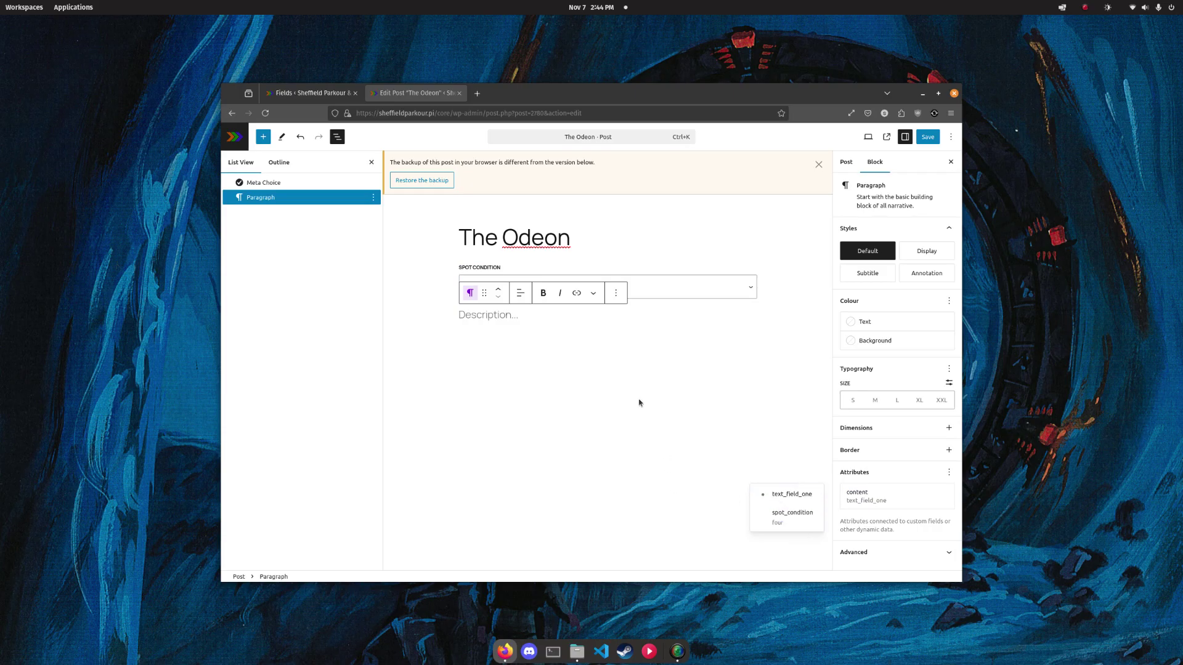
pyautogui.click(551, 337)
pyautogui.click(495, 343)
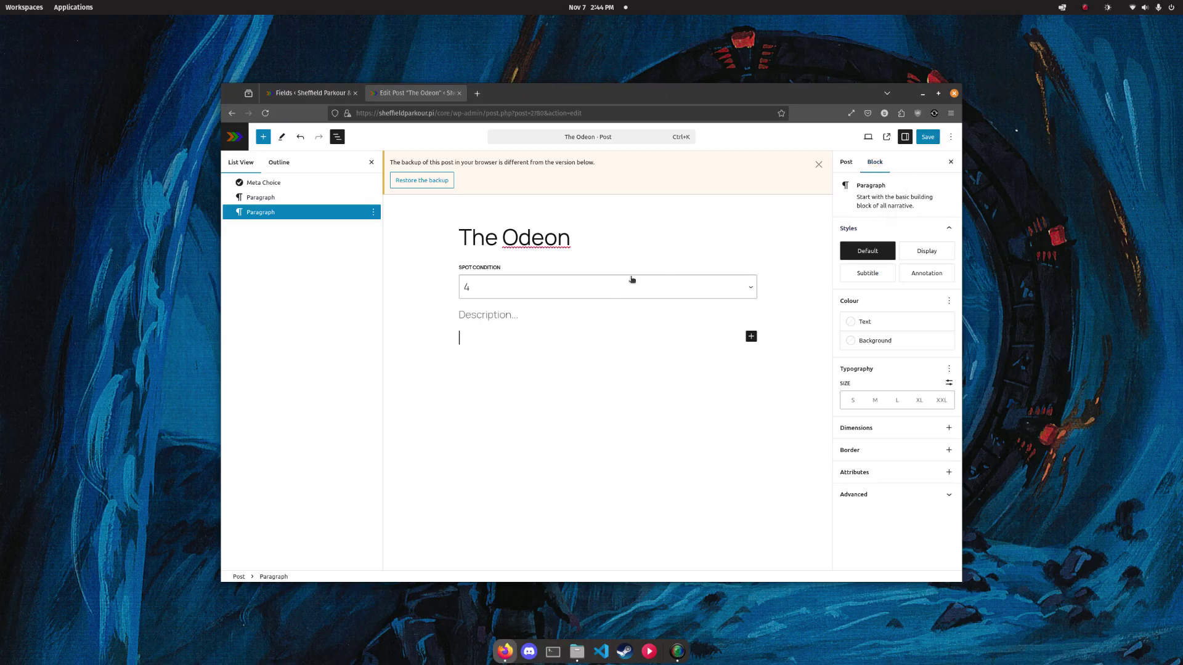
pyautogui.click(602, 269)
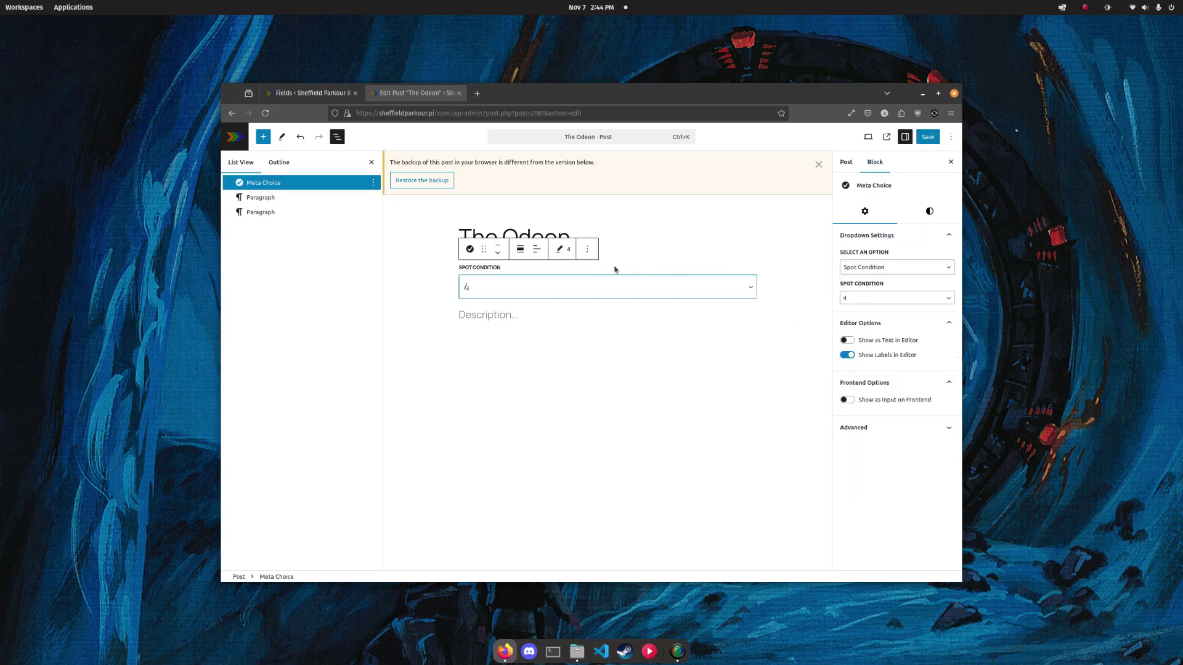
# Step: Toggle Show as Text and Show Labels in Editor, ending with the labelled dropdown
pyautogui.click(848, 341)
pyautogui.click(848, 341)
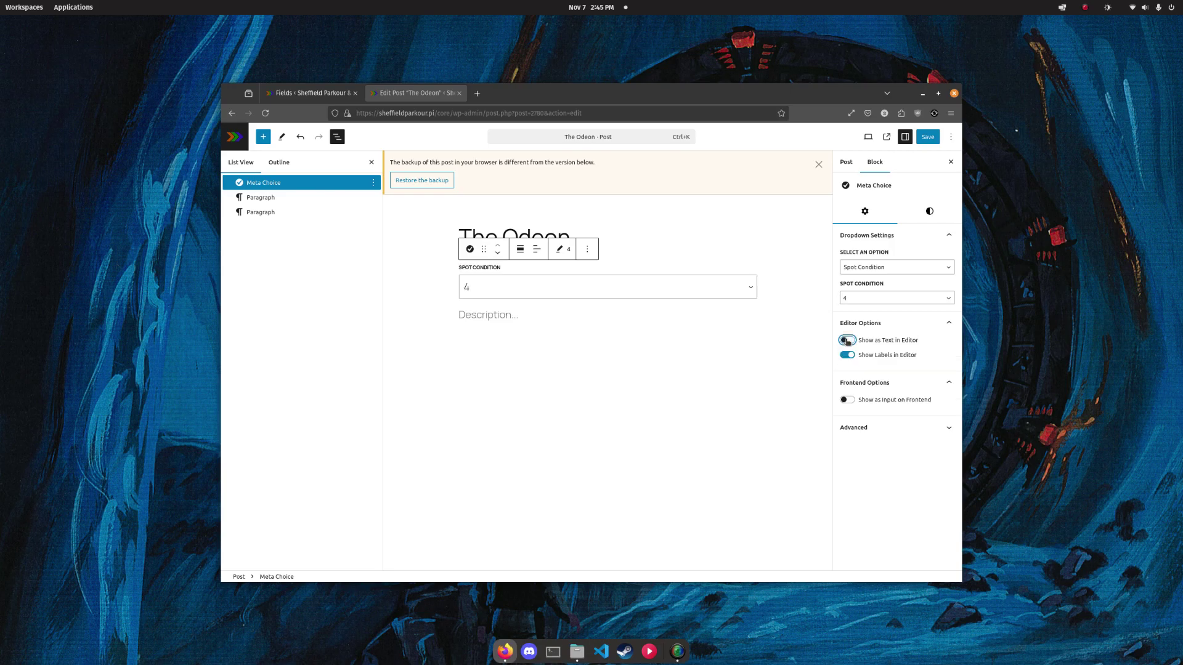
pyautogui.click(848, 340)
pyautogui.click(570, 250)
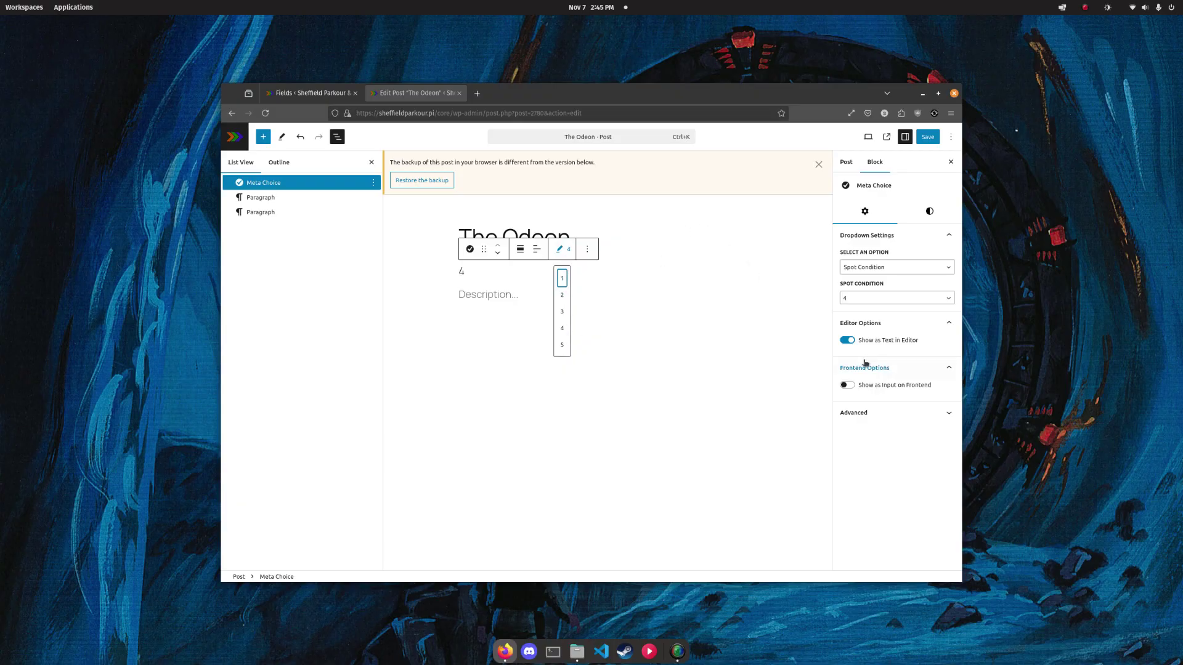
pyautogui.click(848, 341)
pyautogui.click(849, 356)
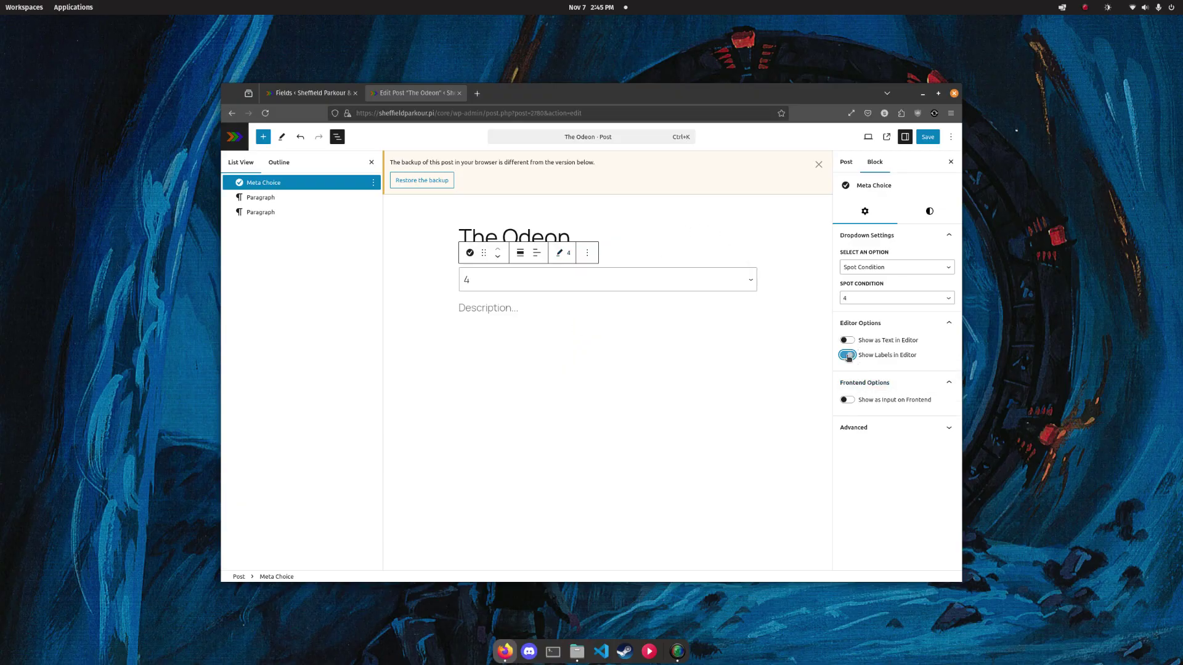
pyautogui.click(849, 356)
pyautogui.click(848, 357)
pyautogui.click(849, 356)
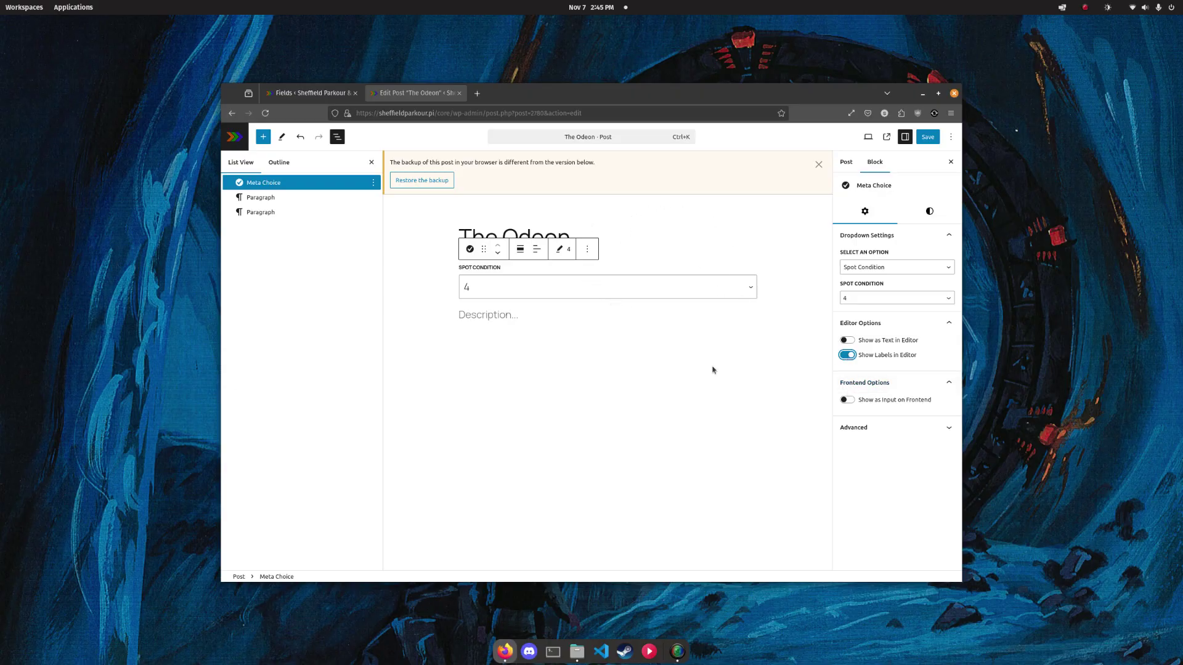
# Step: Toggle Show as Input on Frontend on and off, leaving it off
pyautogui.click(848, 400)
pyautogui.click(848, 400)
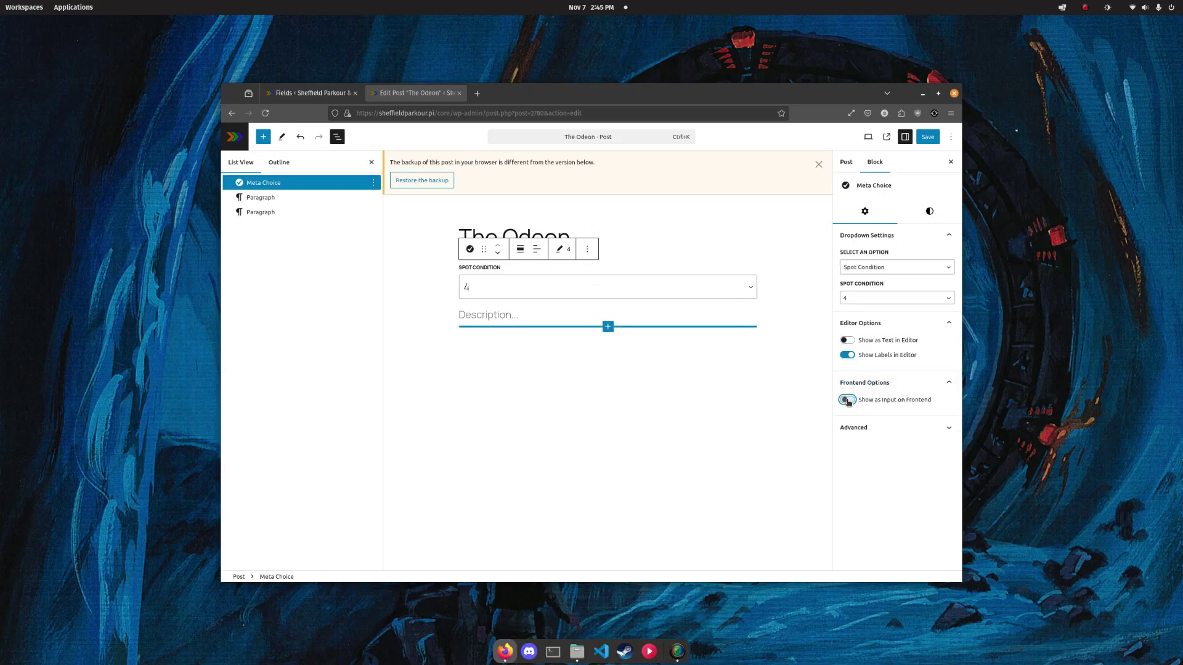
pyautogui.click(848, 401)
pyautogui.click(847, 400)
# Step: Save the post and open the published The Odeon page in a new tab
pyautogui.hotkey('ctrl', 's')
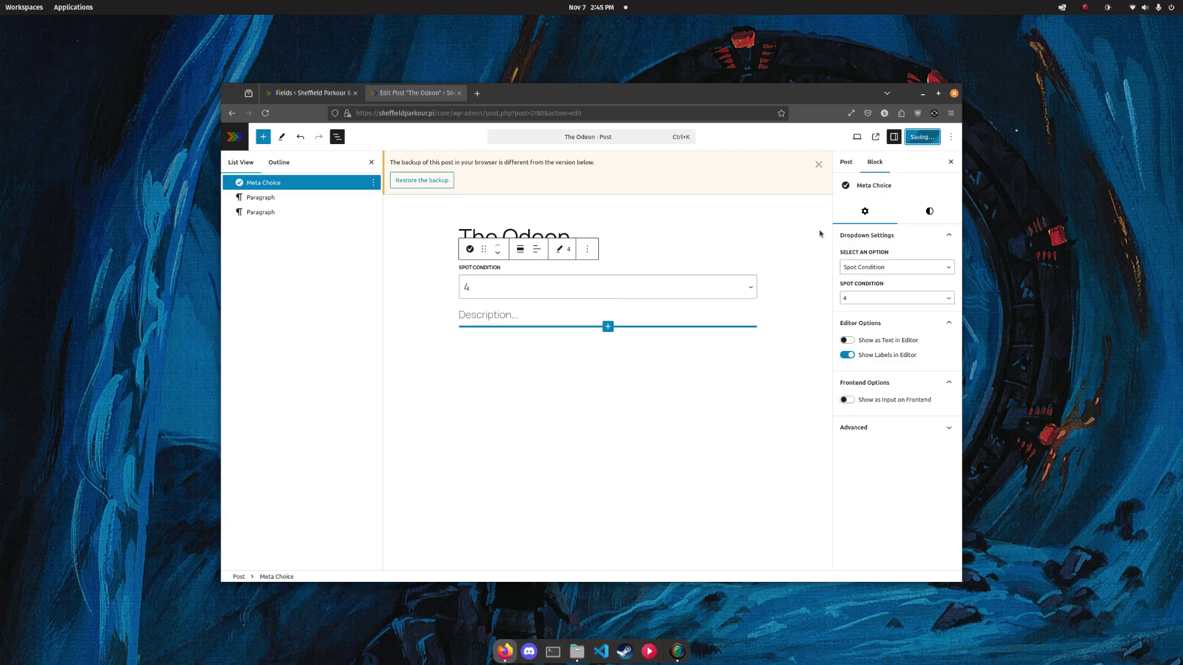
pyautogui.middleClick(307, 562)
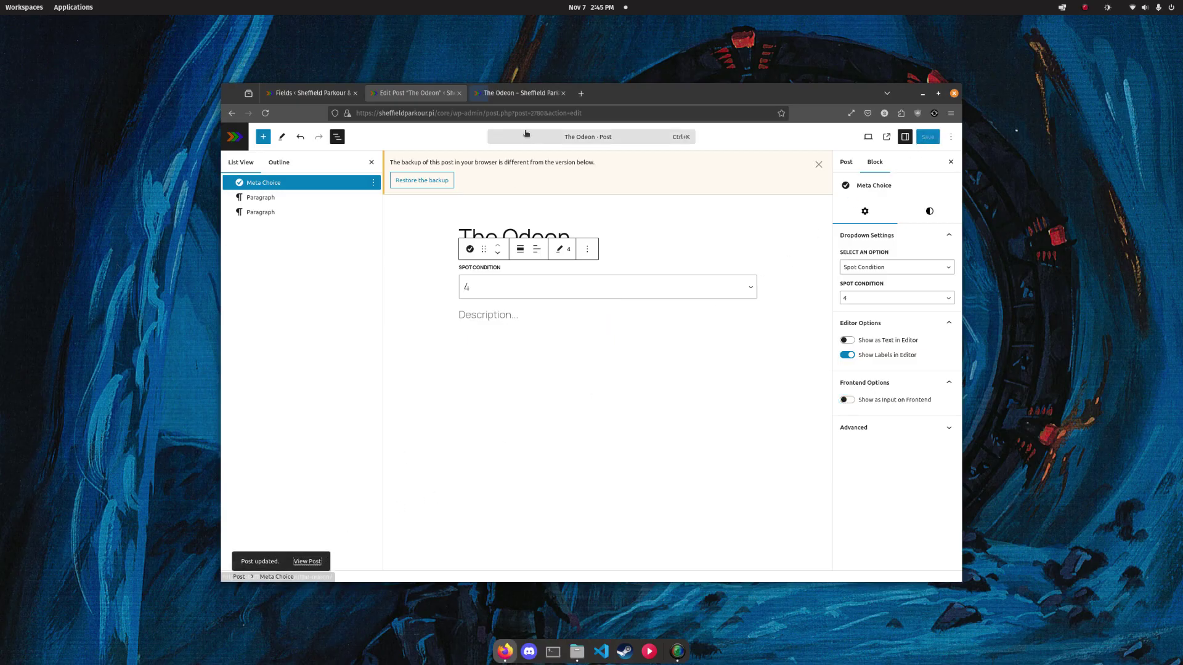
pyautogui.click(510, 99)
pyautogui.hotkey('ctrl', 'pageup')
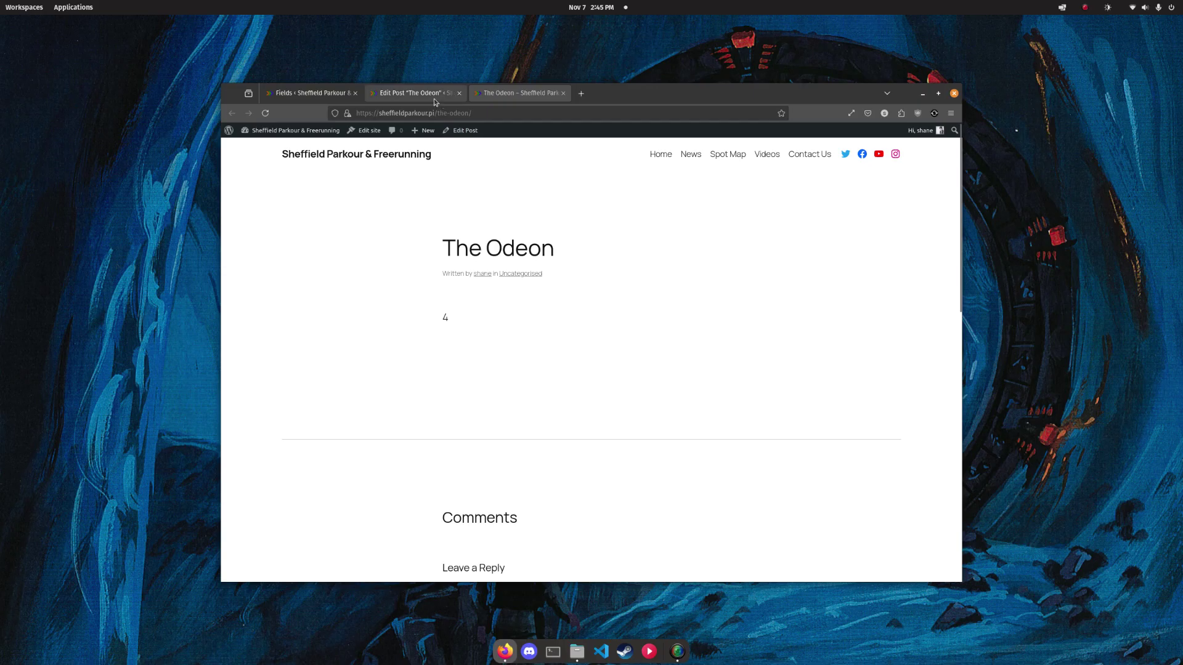
# Step: Type 'sdfgdfgdfg' into the paragraph, save, and confirm it on the reloaded live page
pyautogui.click(493, 315)
pyautogui.write('sdfgdfgdfg')
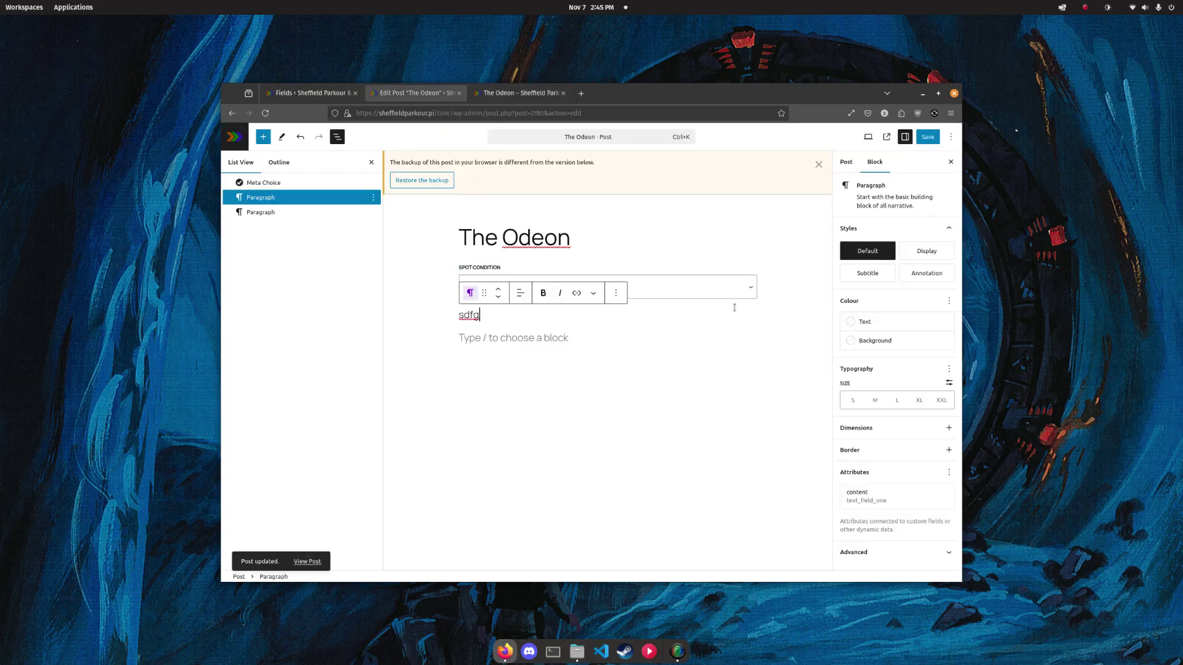
pyautogui.click(930, 137)
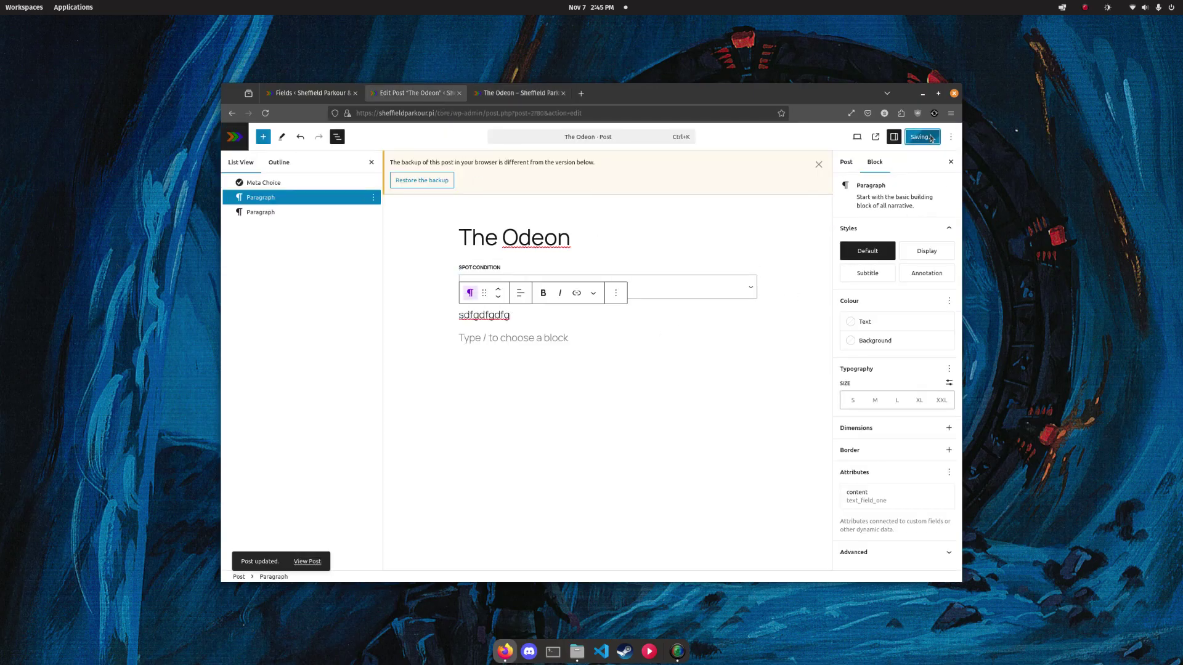
pyautogui.click(517, 93)
pyautogui.click(265, 113)
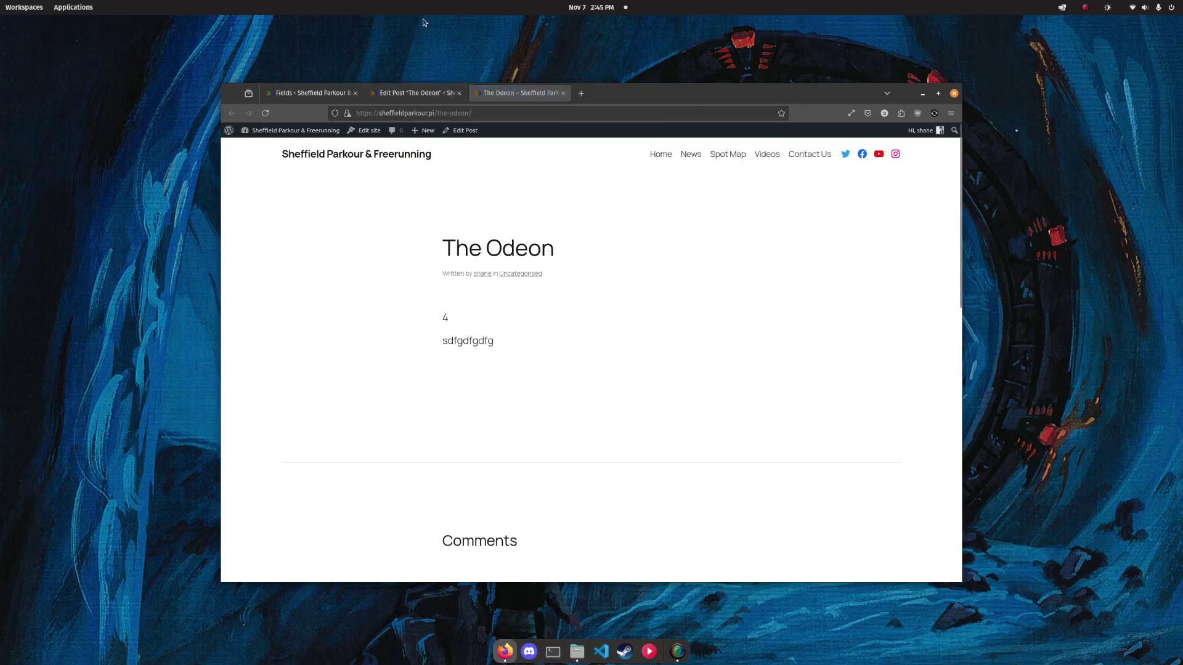
pyautogui.click(413, 93)
pyautogui.click(730, 290)
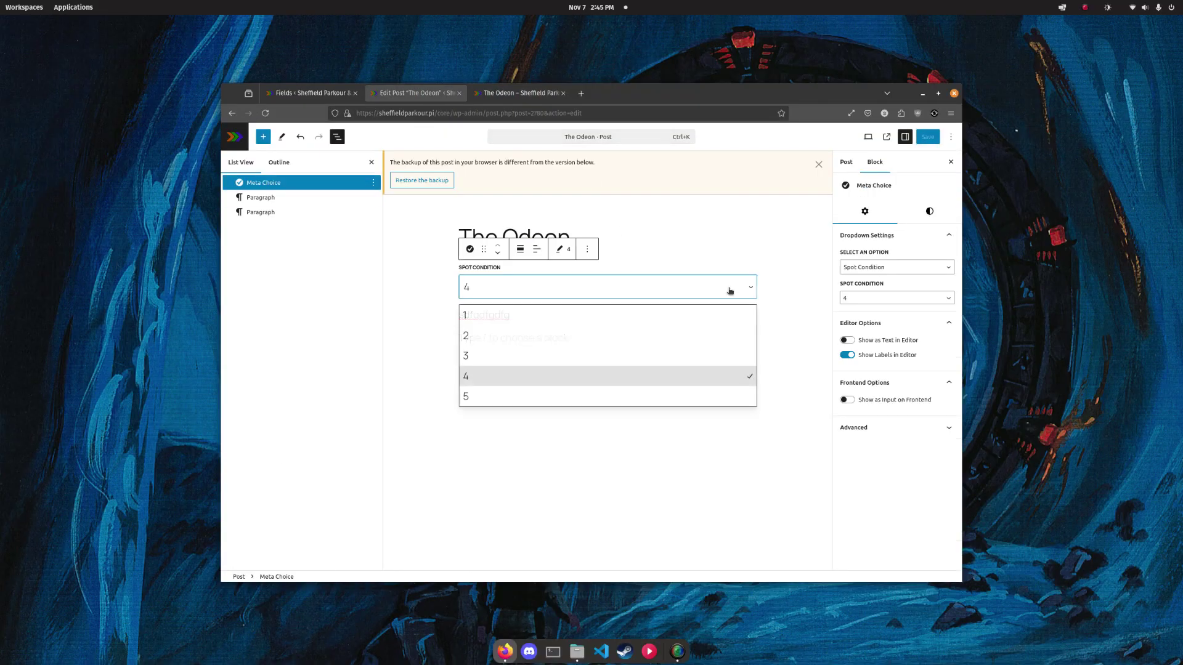
# Step: Enable Show as Input on Frontend for Spot Condition, save, and reload the live page
pyautogui.click(847, 399)
pyautogui.click(929, 137)
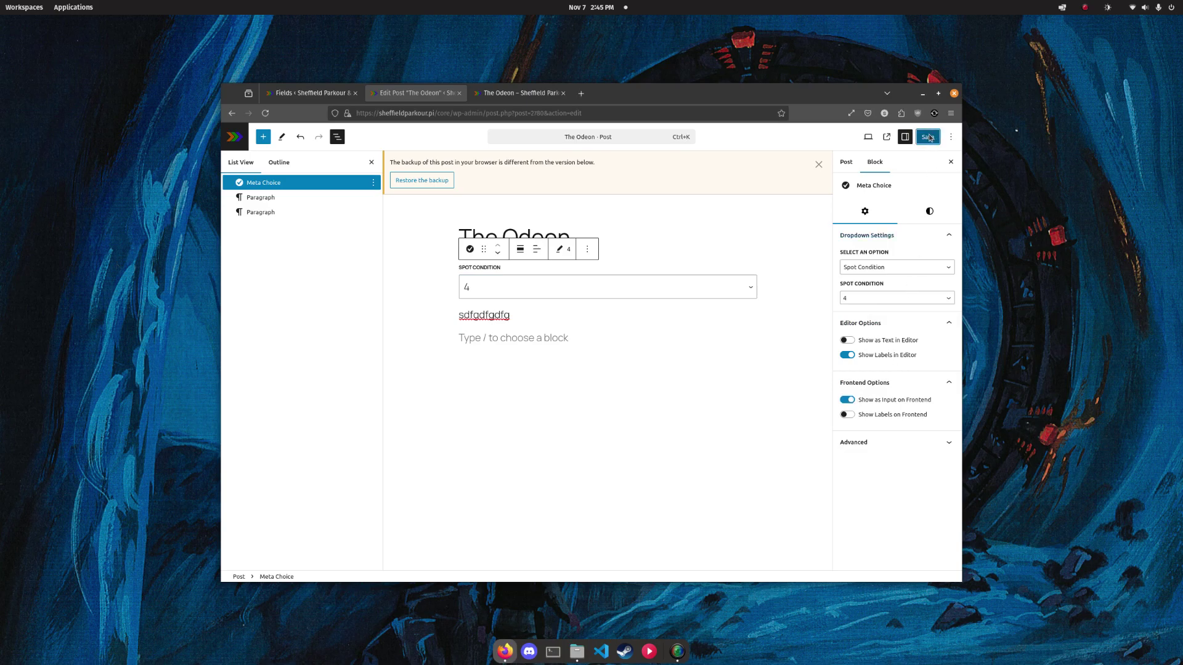
pyautogui.click(523, 94)
pyautogui.press('F5')
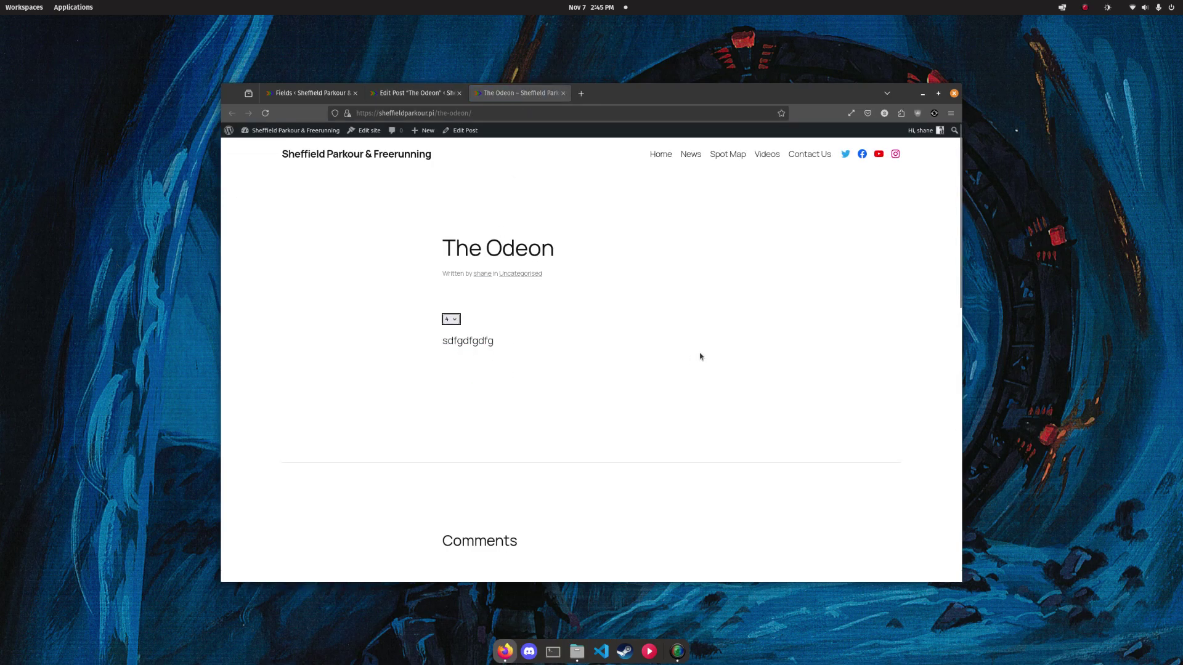
pyautogui.click(416, 93)
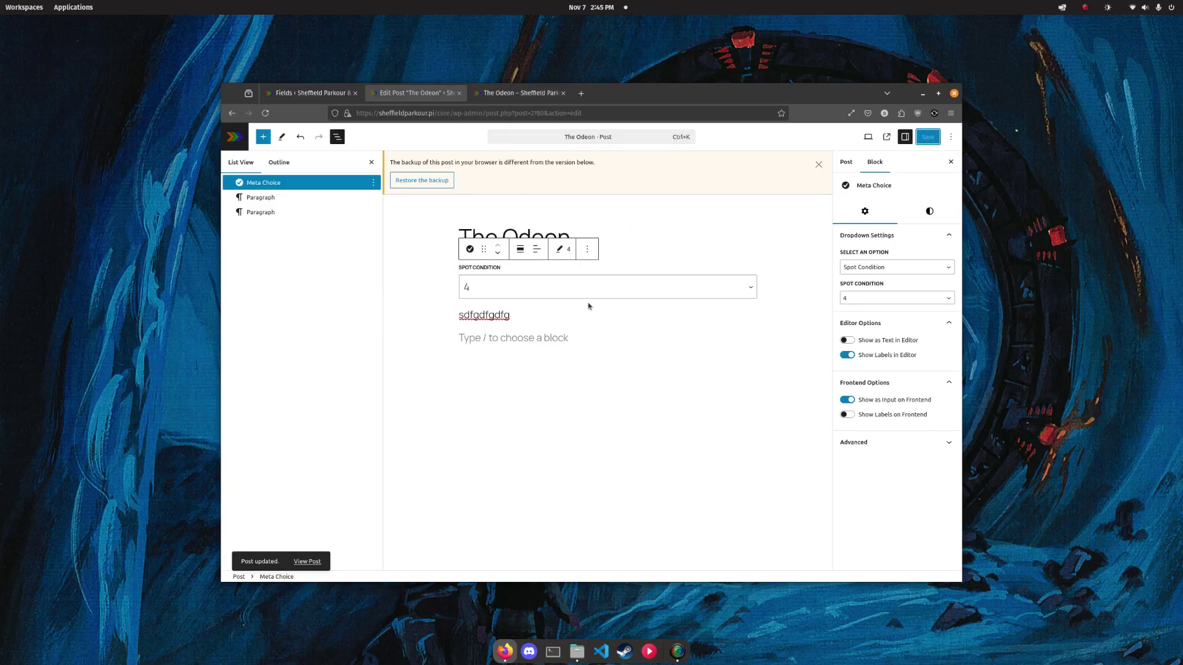
# Step: Bulk-select every field across all tags and delete Text Field 1 and Spot Condition
pyautogui.click(314, 94)
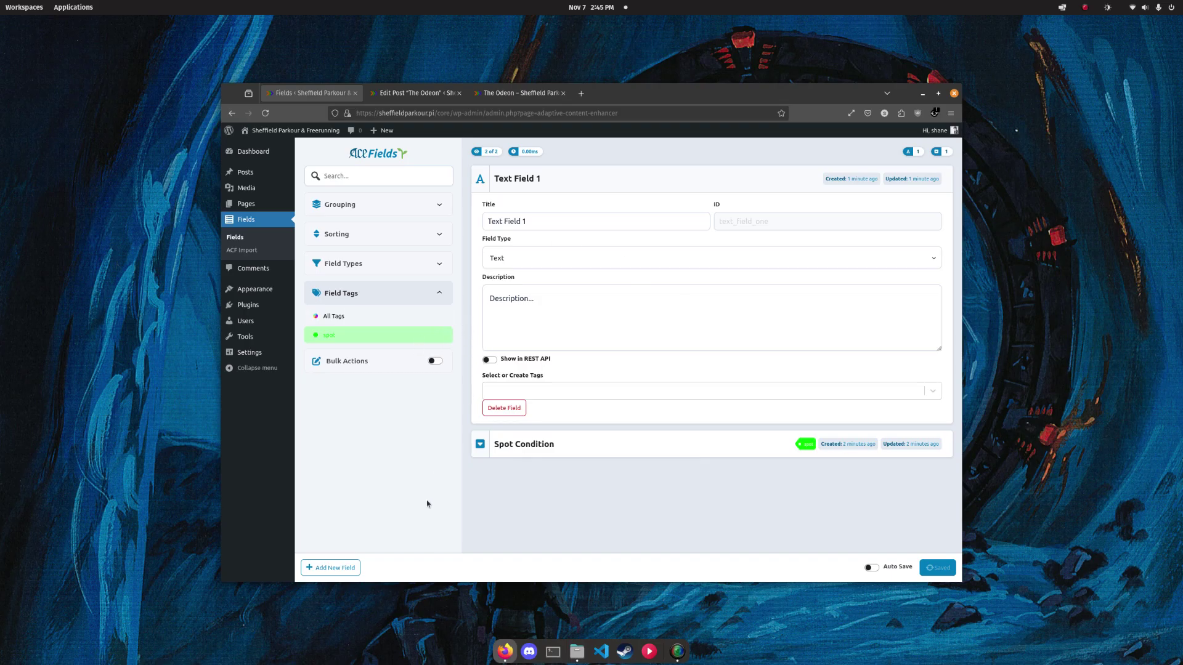
pyautogui.click(591, 188)
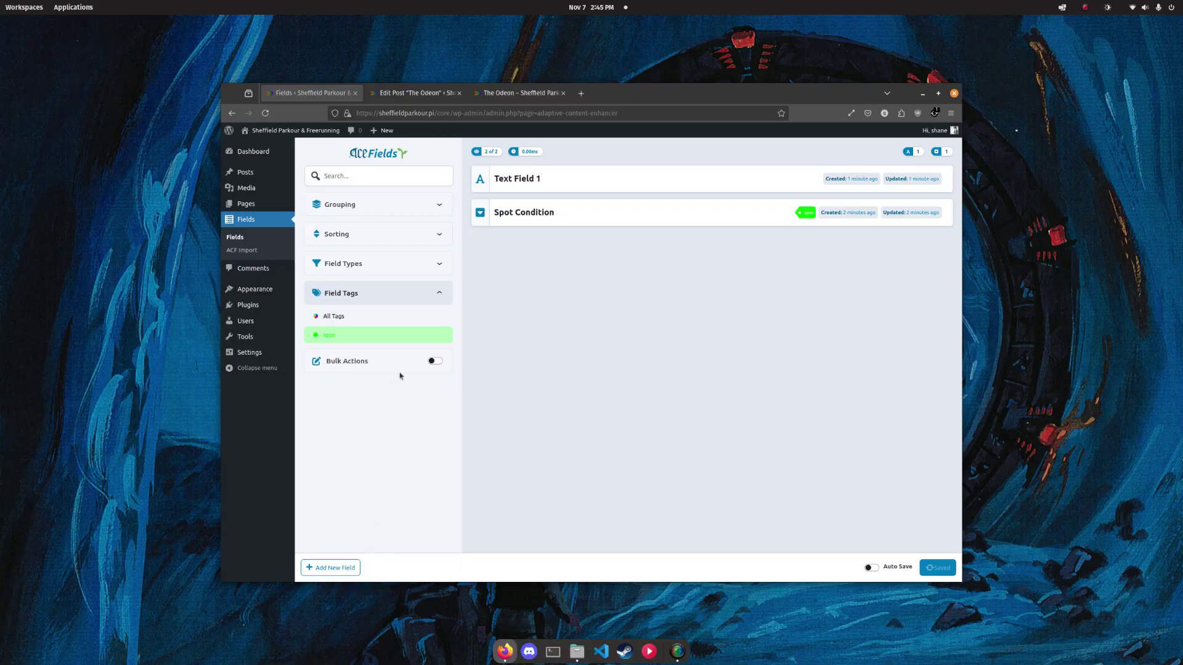
pyautogui.click(435, 361)
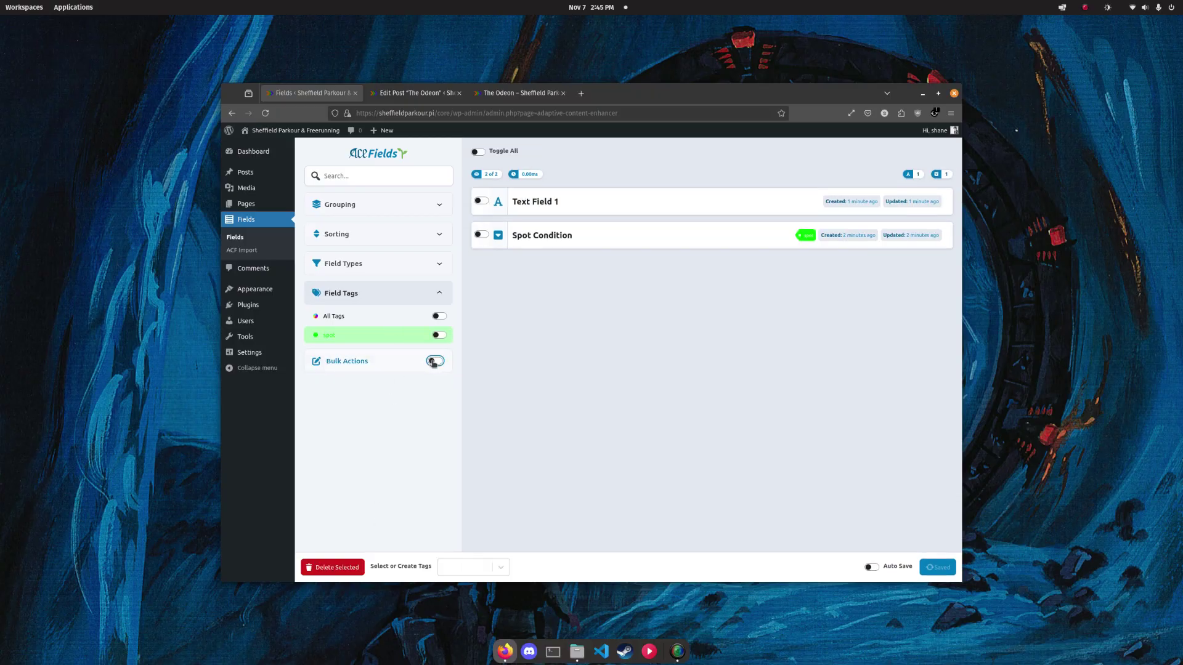
pyautogui.click(438, 317)
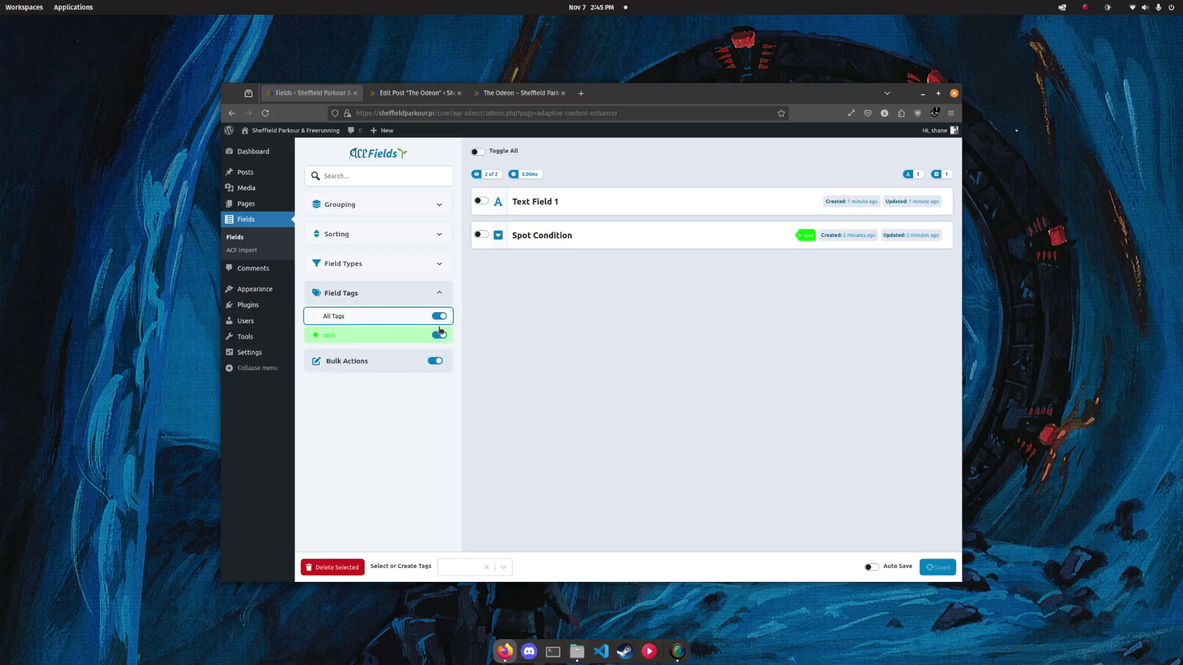
pyautogui.click(479, 151)
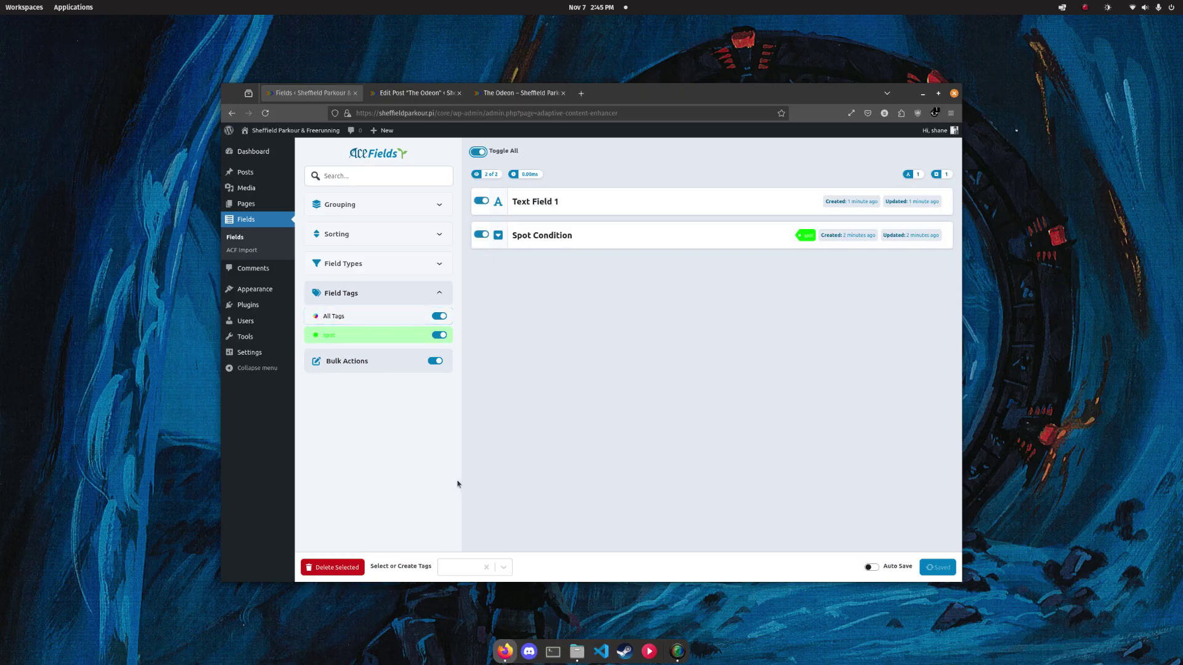
pyautogui.click(346, 566)
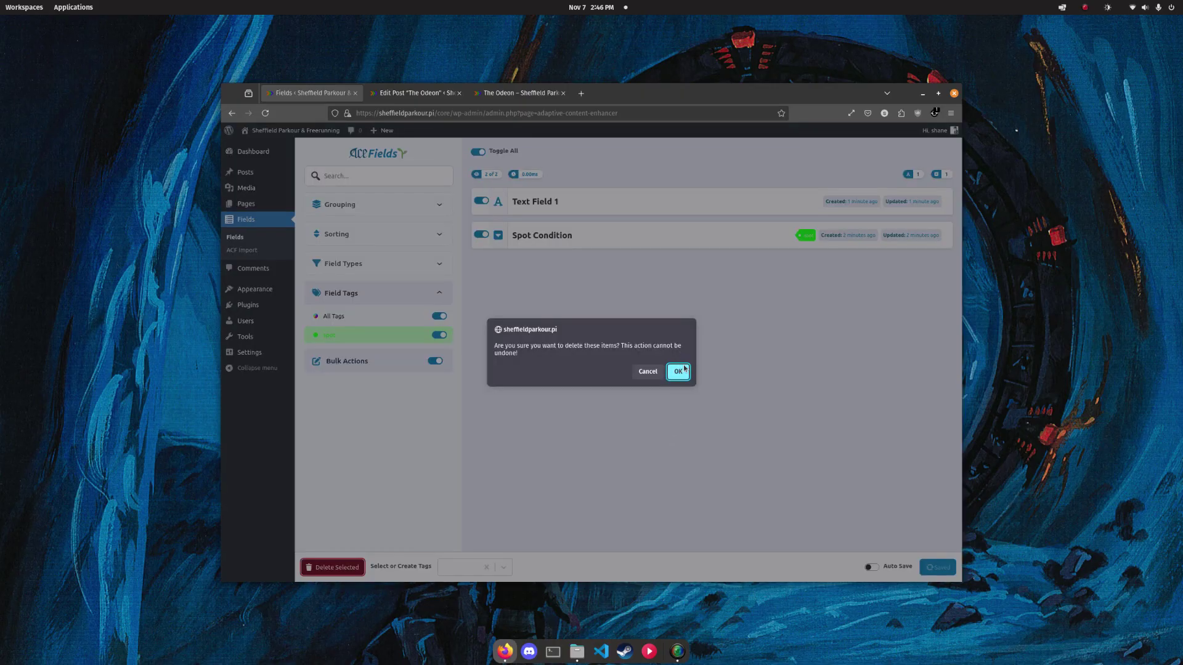
pyautogui.click(680, 370)
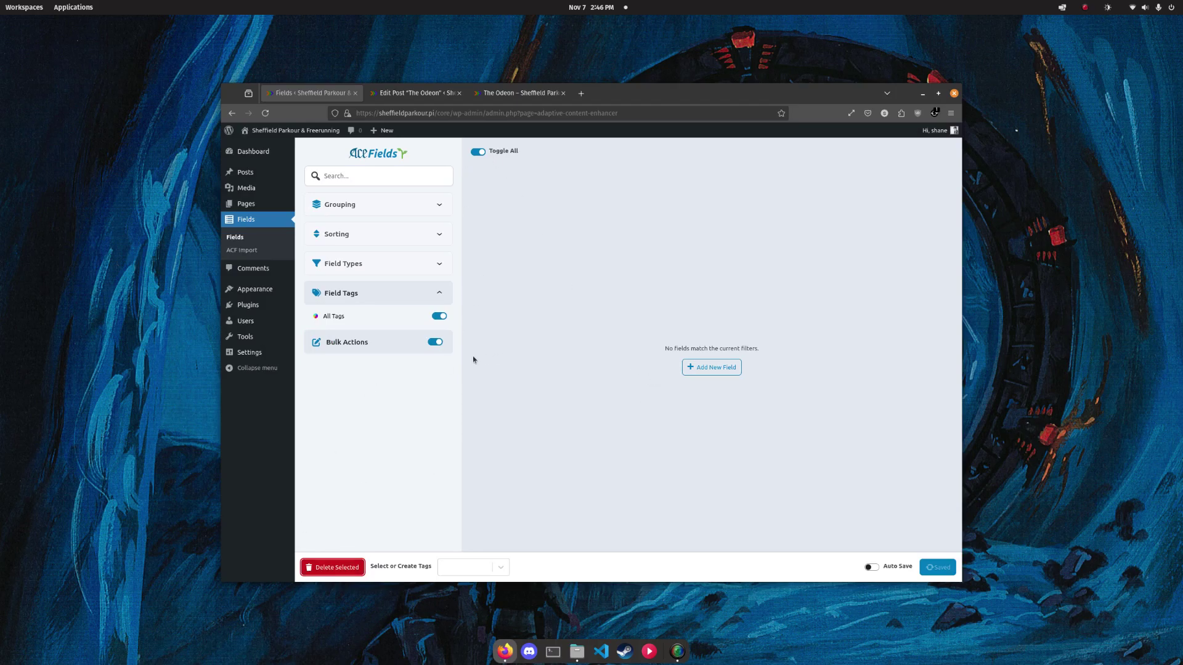
# Step: Turn off Bulk Actions and bring up the Users area in a new tab
pyautogui.click(411, 342)
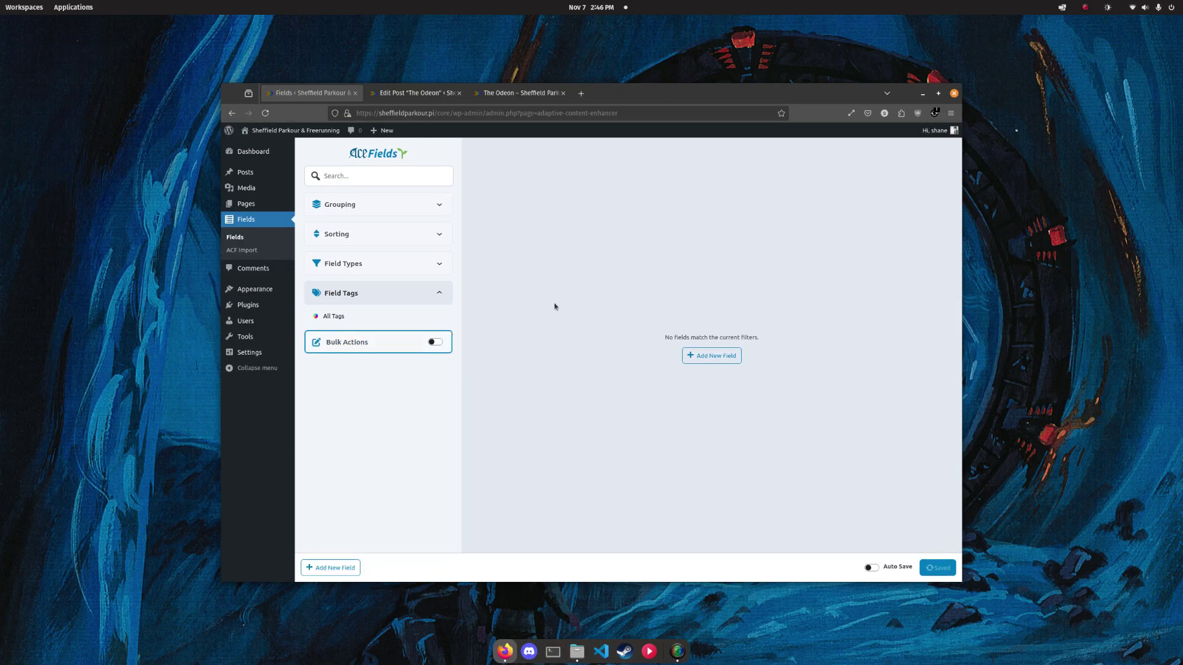
pyautogui.middleClick(245, 321)
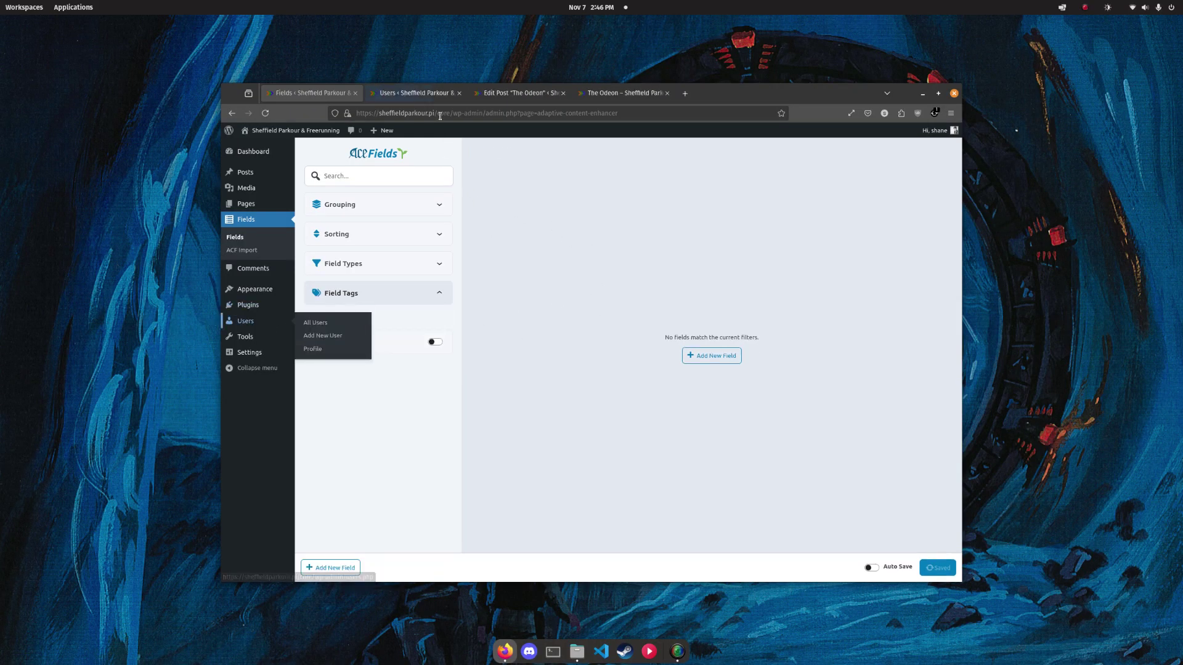
pyautogui.click(440, 94)
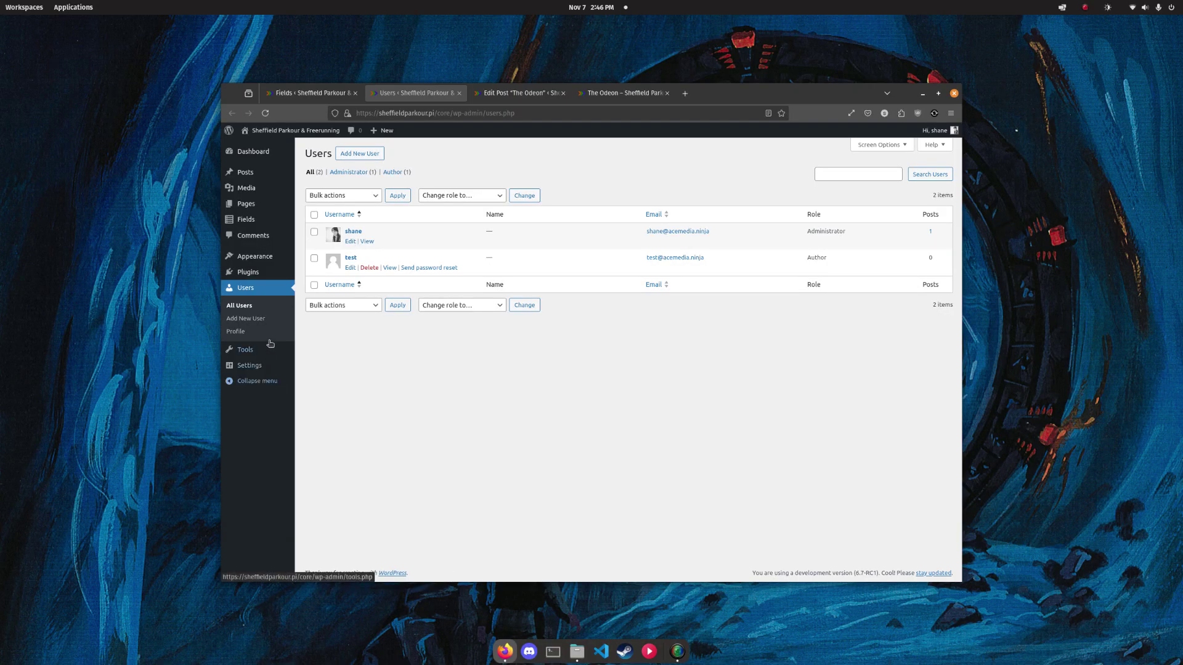
# Step: In your profile, preview Coffee and Ectoplasm, then settle on the Blue admin colour scheme
pyautogui.click(240, 331)
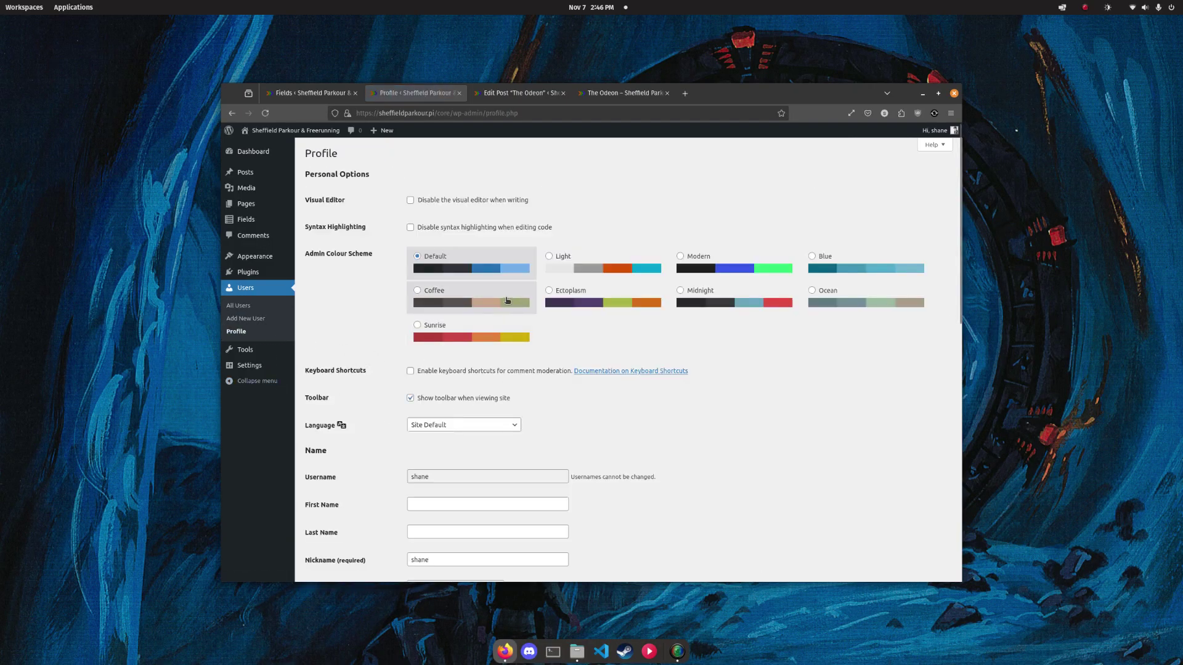
pyautogui.click(507, 301)
pyautogui.click(601, 301)
pyautogui.click(847, 275)
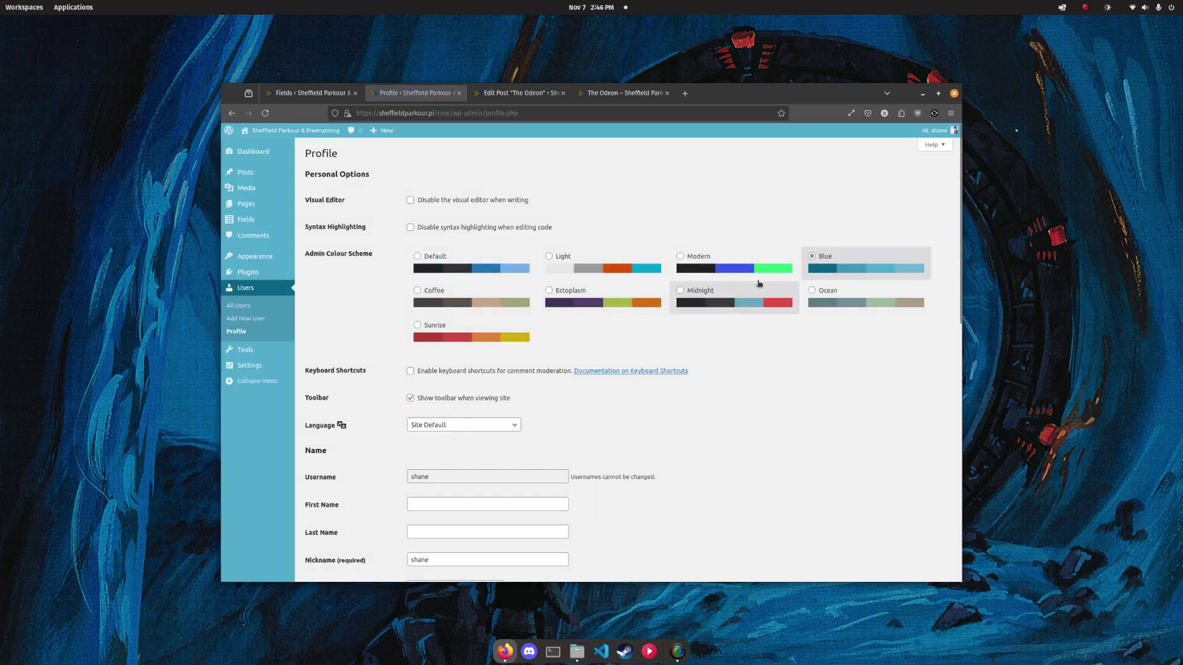
# Step: Reload the Fields page, add a Text field titled 'Test1' (ID testone), and expand its card
pyautogui.click(308, 94)
pyautogui.click(265, 112)
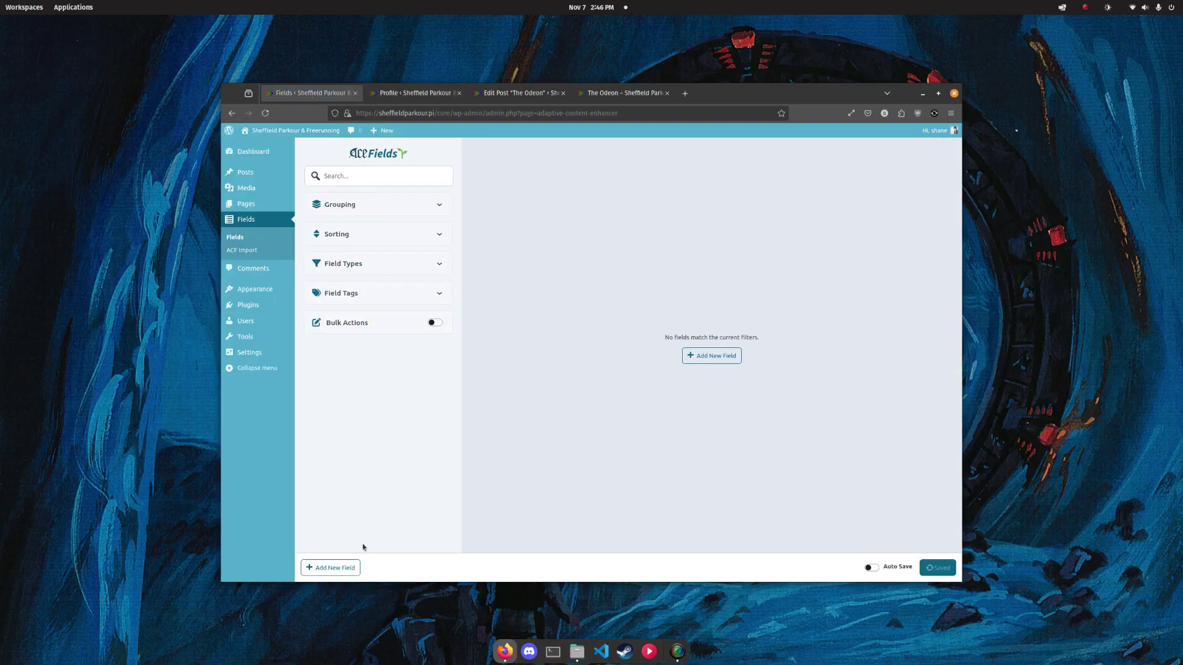
pyautogui.click(351, 567)
pyautogui.write('Test1')
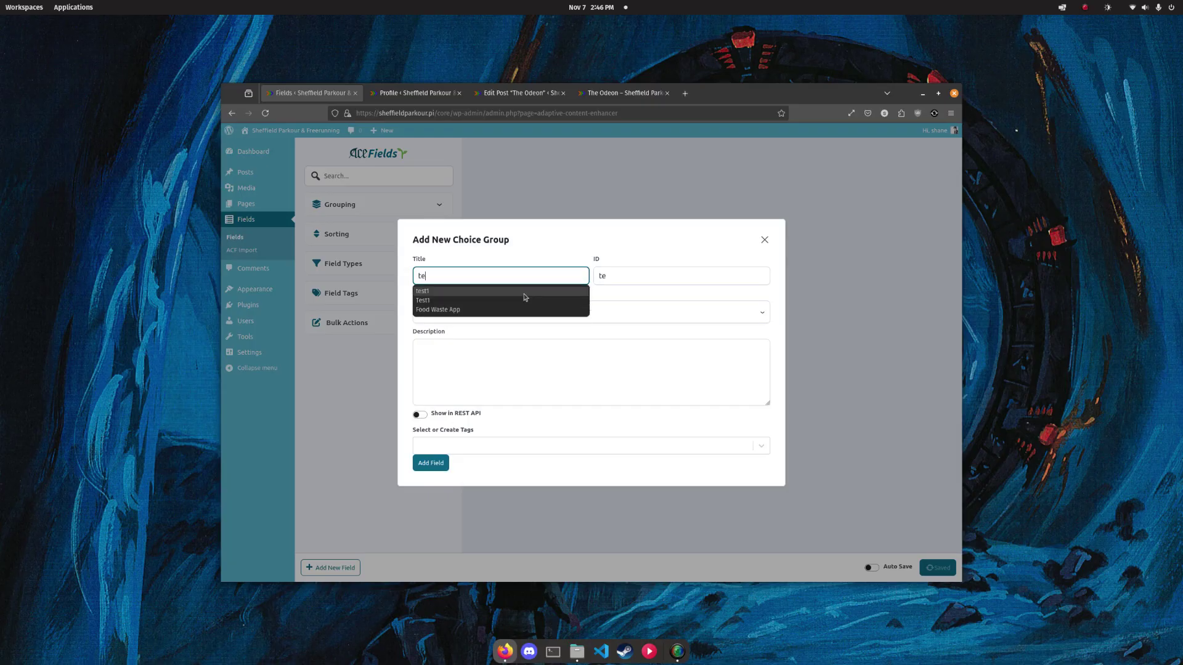
pyautogui.click(431, 463)
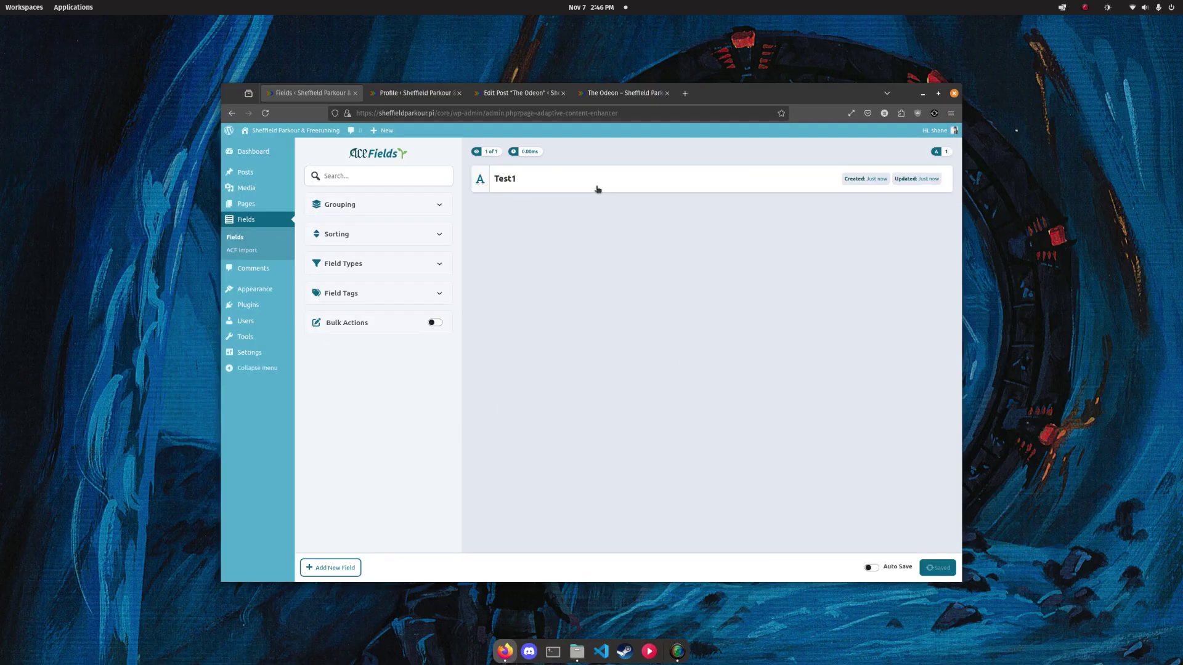
pyautogui.click(597, 187)
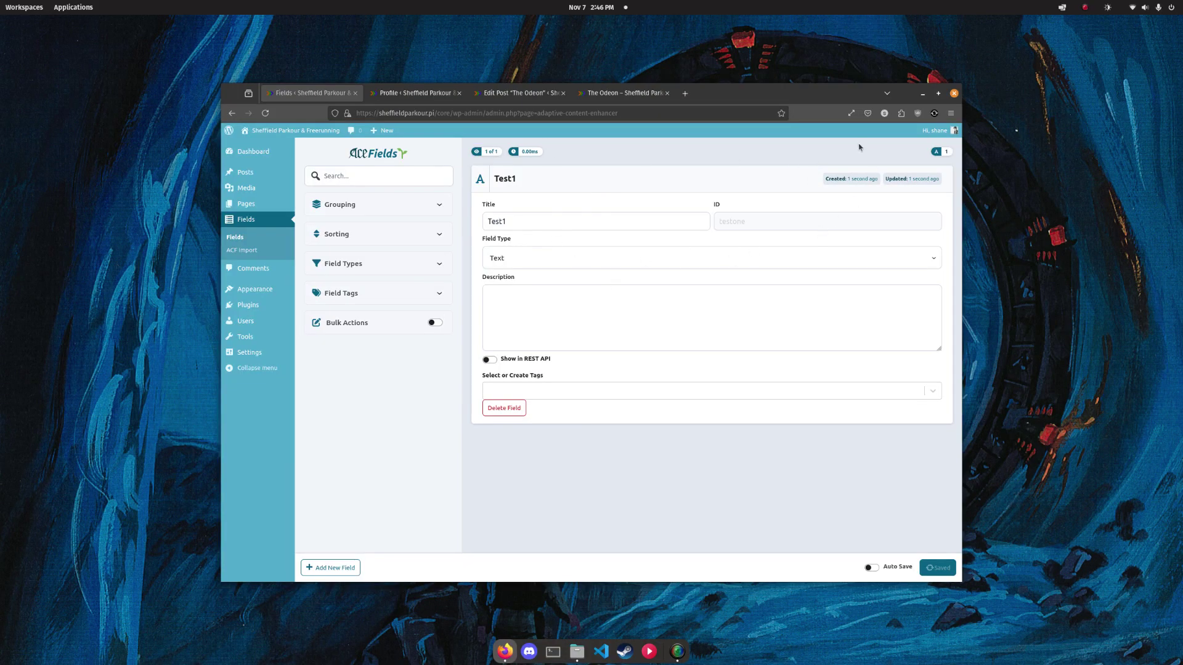